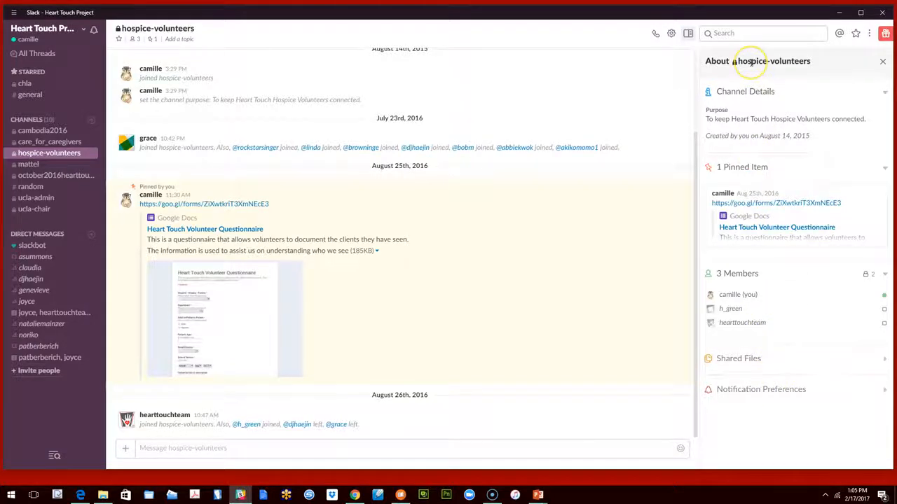
Hide the channel details of hospice-volunteers and show them again
{"action": "left_click", "coordinate": [689, 33]}
{"action": "left_click", "coordinate": [689, 33]}
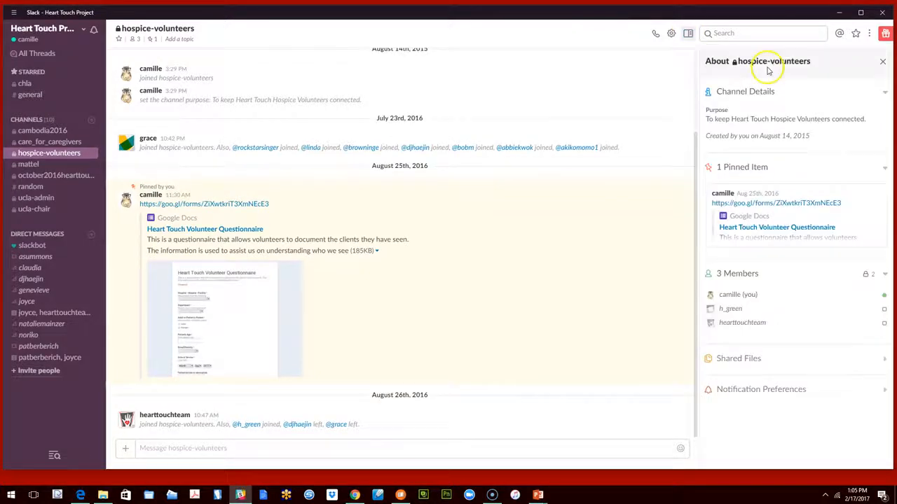
{"action": "left_click", "coordinate": [882, 61]}
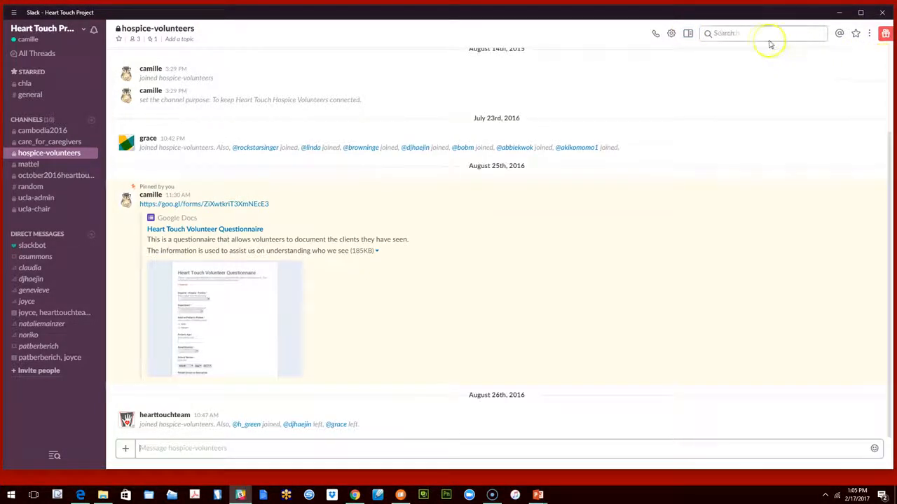
{"action": "left_click", "coordinate": [689, 34]}
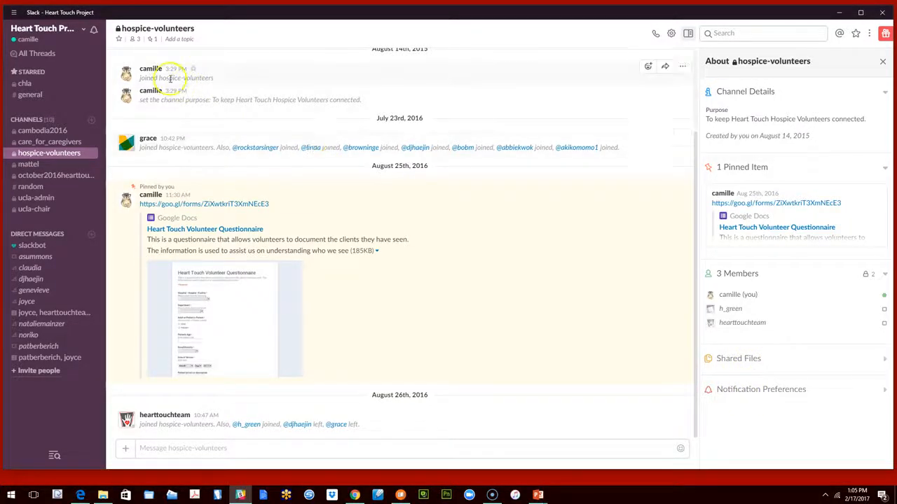
Open your own profile for editing, go through the name, What I do and phone number fields, and save the profile
{"action": "left_click", "coordinate": [36, 43]}
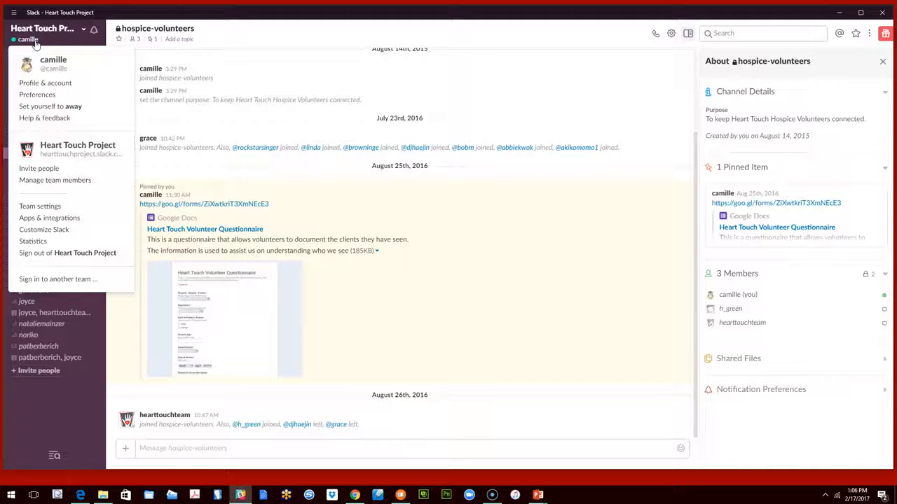
{"action": "left_click", "coordinate": [53, 84]}
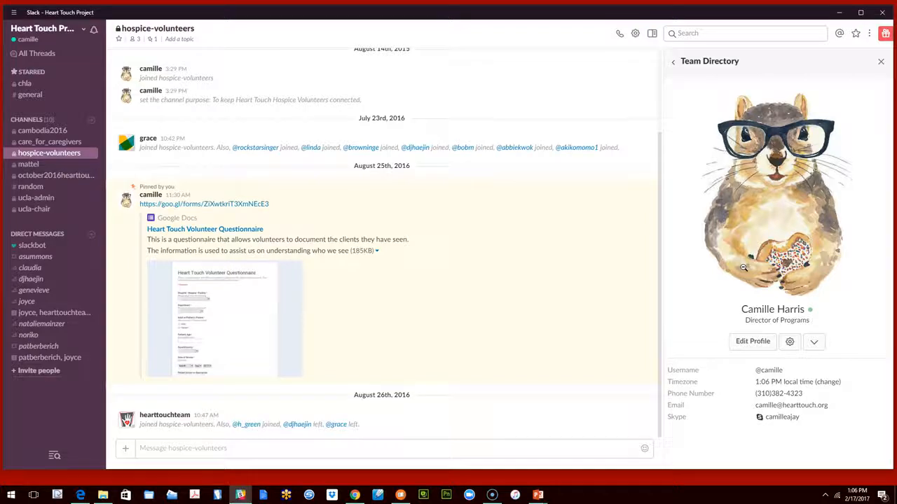
{"action": "left_click", "coordinate": [747, 342]}
{"action": "left_click", "coordinate": [383, 79]}
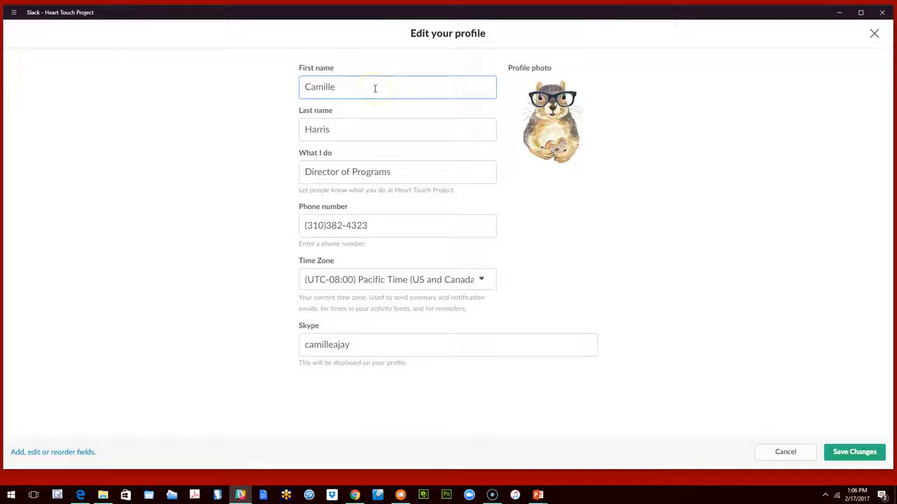
{"action": "left_click", "coordinate": [367, 121]}
{"action": "left_click", "coordinate": [341, 172]}
{"action": "left_click", "coordinate": [339, 224]}
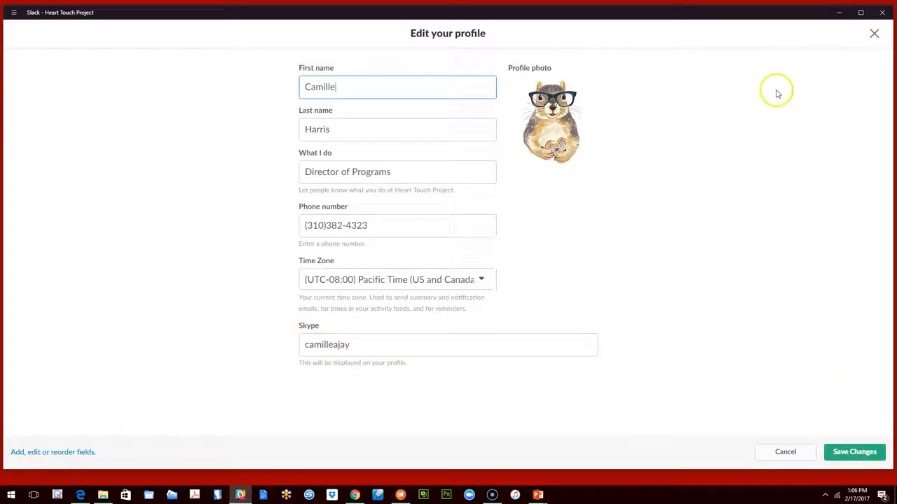
{"action": "left_click", "coordinate": [855, 452]}
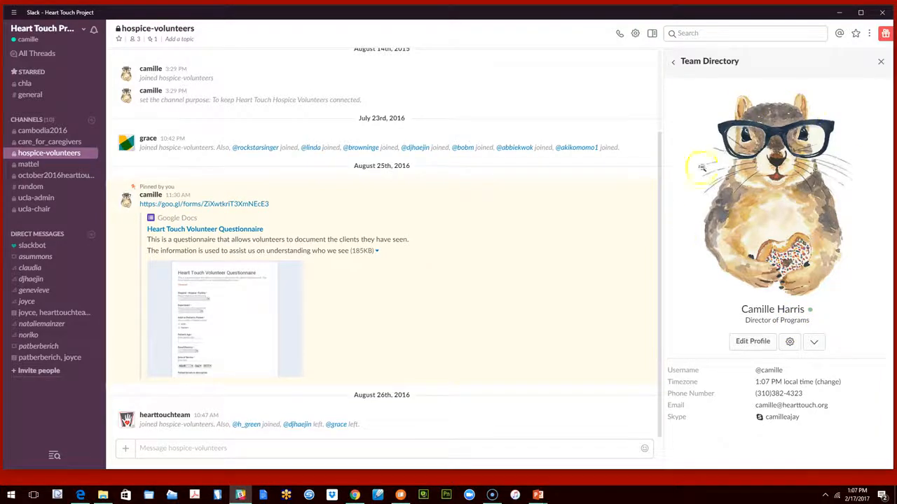
Open the account settings from the profile, look at the account's Profile page, and return to Settings
{"action": "left_click", "coordinate": [790, 343]}
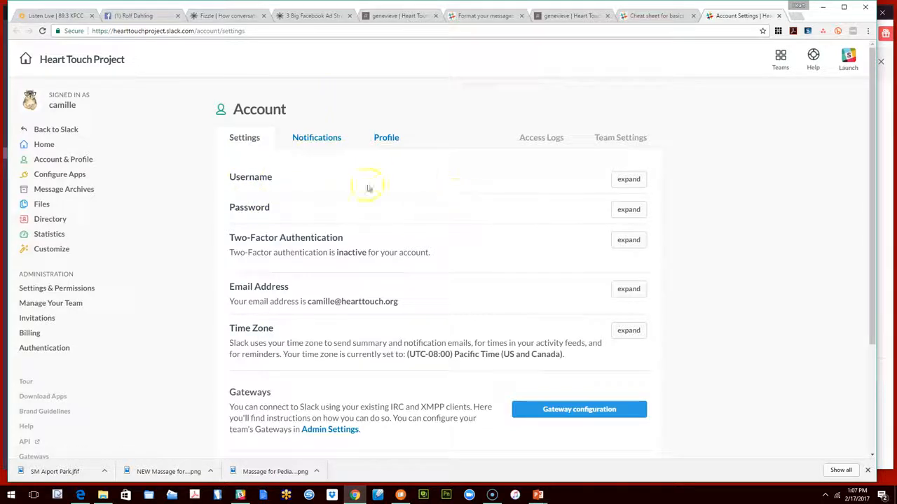
{"action": "left_click", "coordinate": [320, 138]}
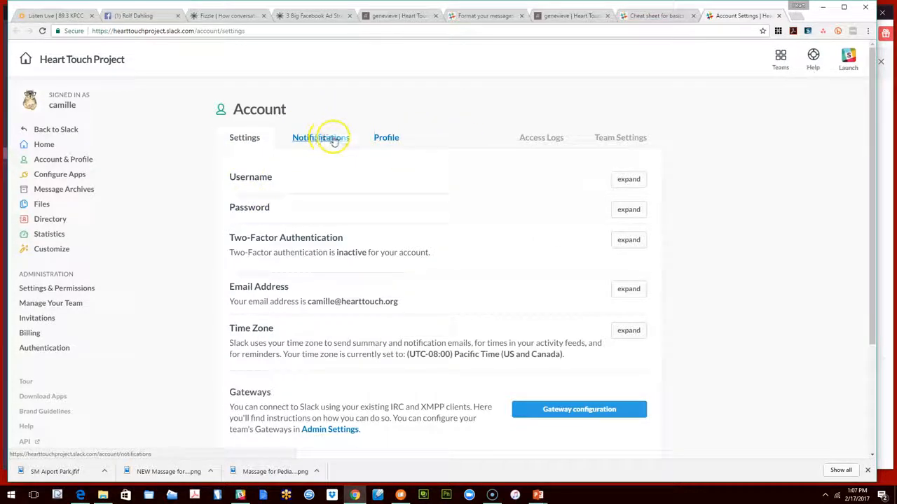
{"action": "left_click", "coordinate": [387, 139]}
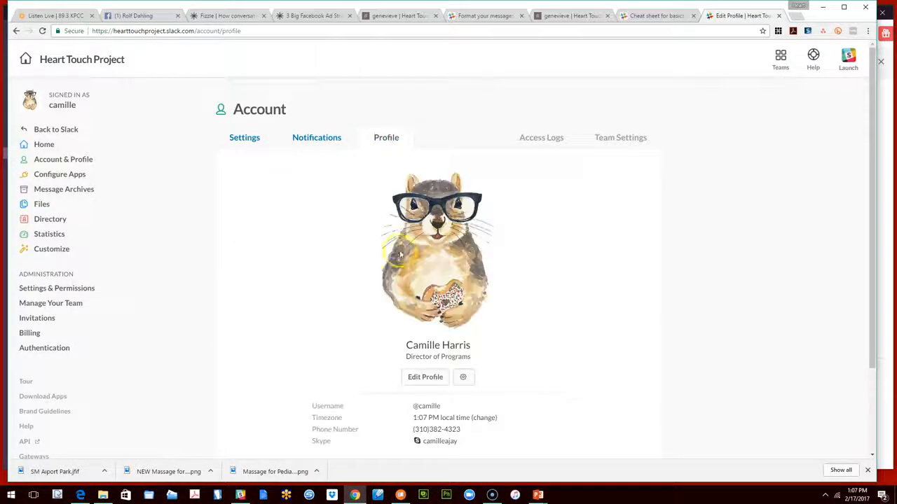
{"action": "left_click", "coordinate": [243, 140]}
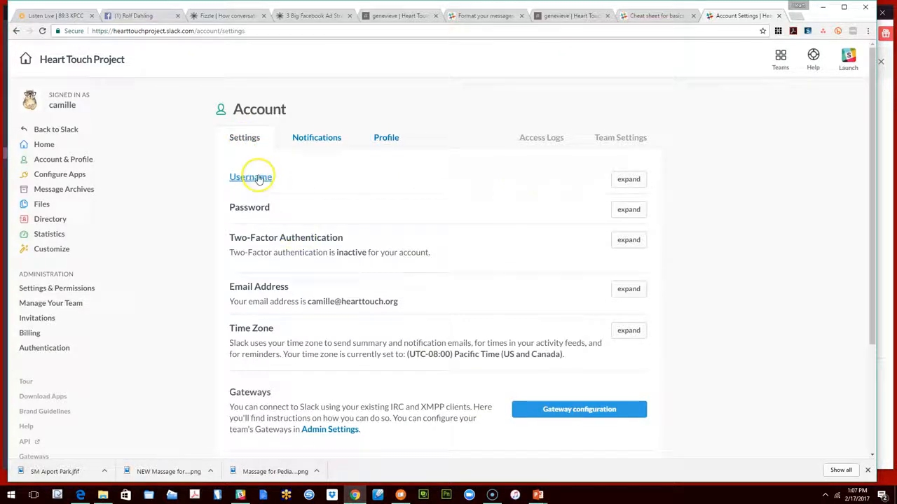
Expand the Username setting and examine its editable field and the naming rules
{"action": "left_click", "coordinate": [625, 181]}
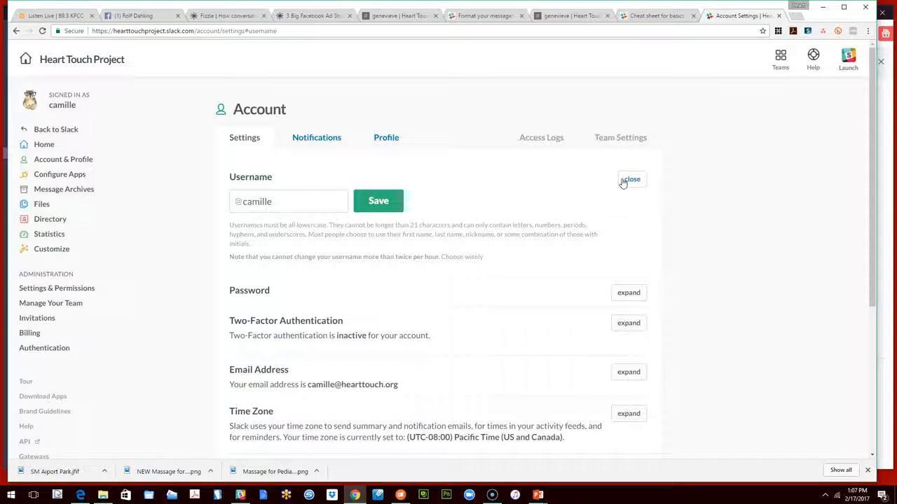
{"action": "left_click", "coordinate": [284, 206]}
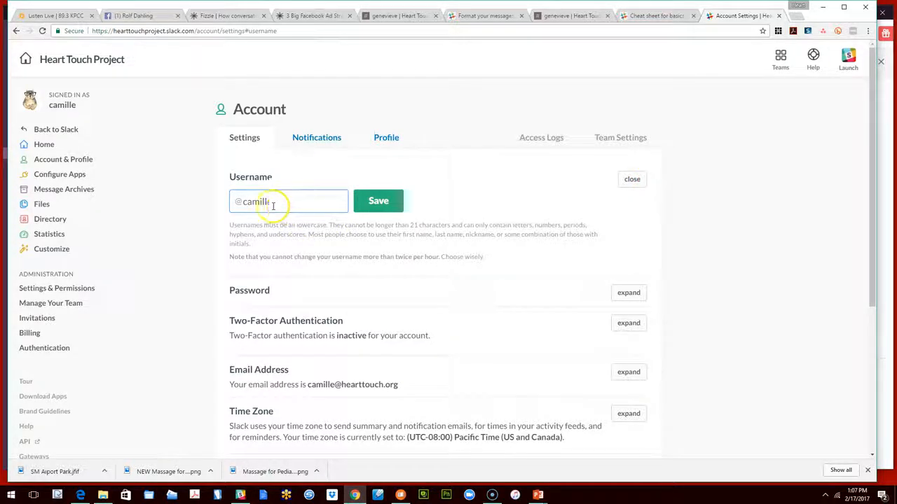
{"action": "left_click", "coordinate": [280, 246]}
{"action": "left_click", "coordinate": [367, 257]}
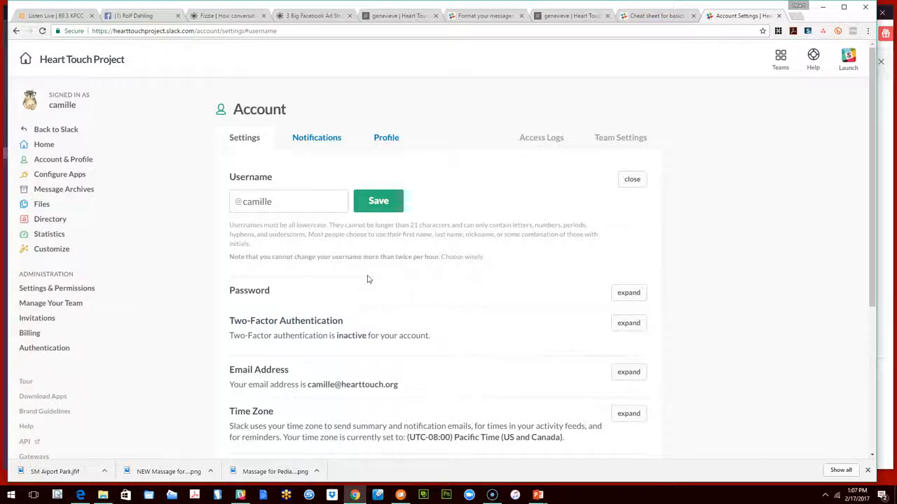
Expand the Password setting to view its change fields, and collapse both the Password and Username sections
{"action": "left_click", "coordinate": [630, 294]}
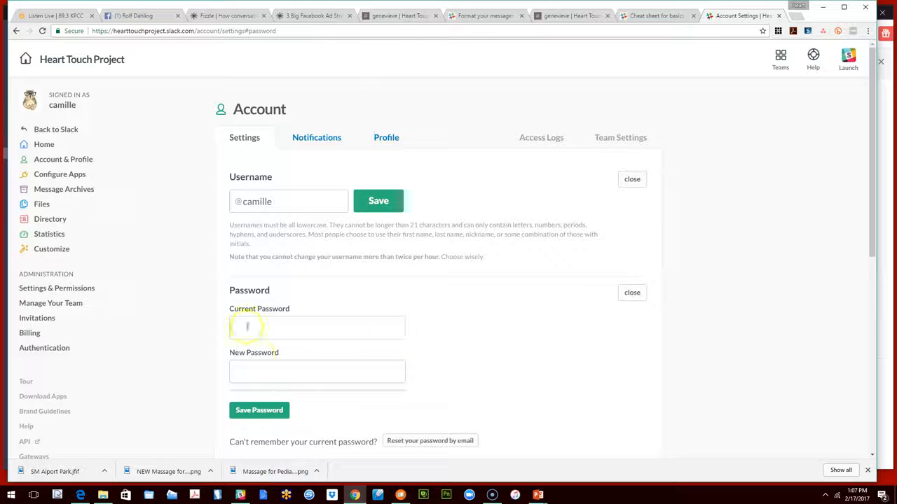
{"action": "scroll", "coordinate": [306, 308], "scroll_direction": "down", "scroll_amount": 2}
{"action": "left_click", "coordinate": [629, 200]}
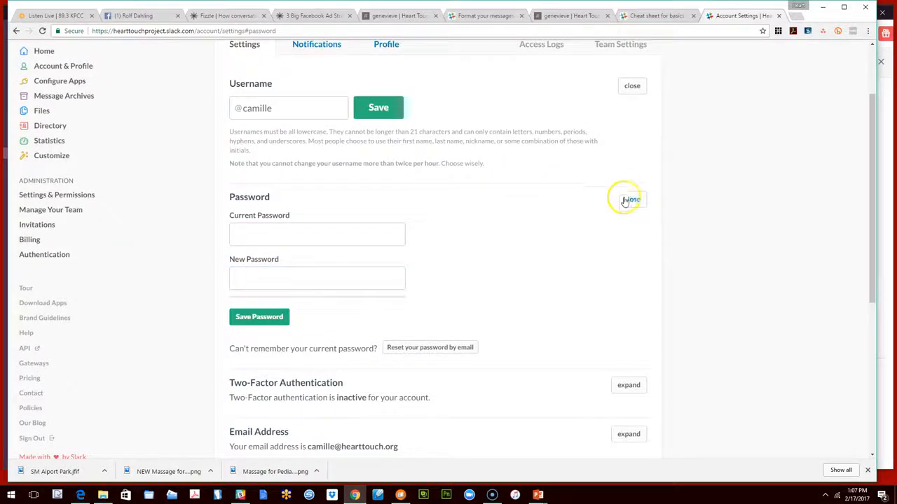
{"action": "left_click", "coordinate": [629, 87]}
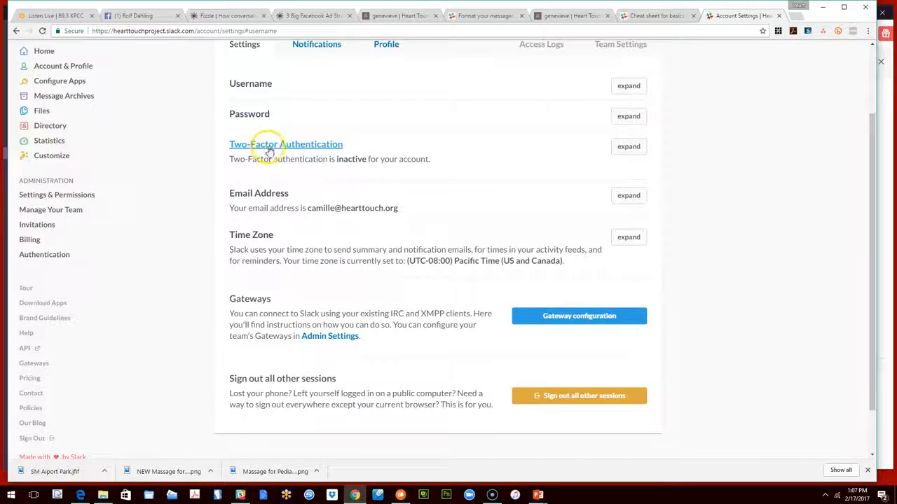
Expand the Email Address setting to view its update fields, collapse it, and look over the remaining account settings
{"action": "left_click", "coordinate": [266, 199]}
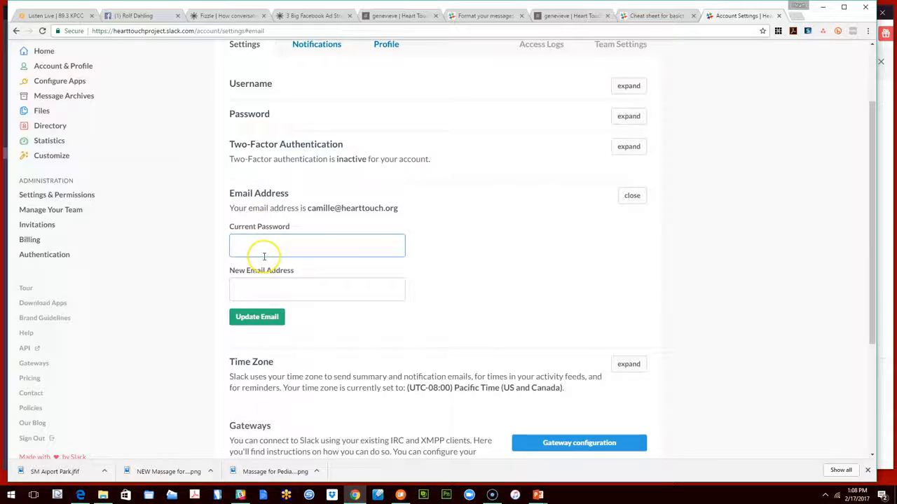
{"action": "scroll", "coordinate": [266, 249], "scroll_direction": "down", "scroll_amount": 1}
{"action": "left_click", "coordinate": [630, 148]}
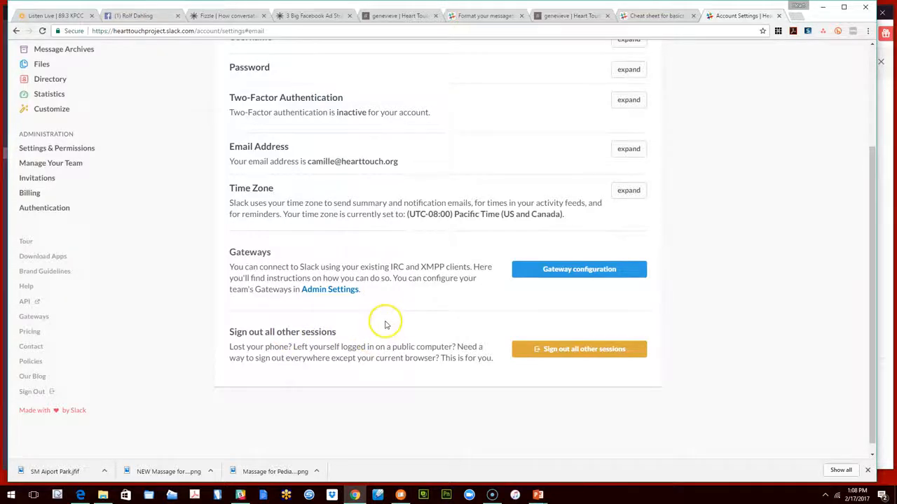
{"action": "scroll", "coordinate": [385, 325], "scroll_direction": "up", "scroll_amount": 2}
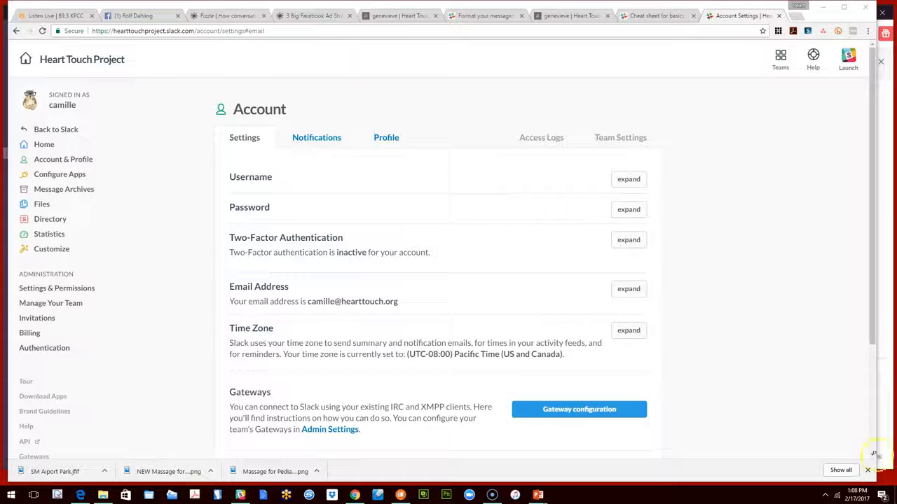
Switch to the PowerPoint slideshow, advance to the Your Preferences slide, and return to the Slack desktop app
{"action": "left_click", "coordinate": [882, 483]}
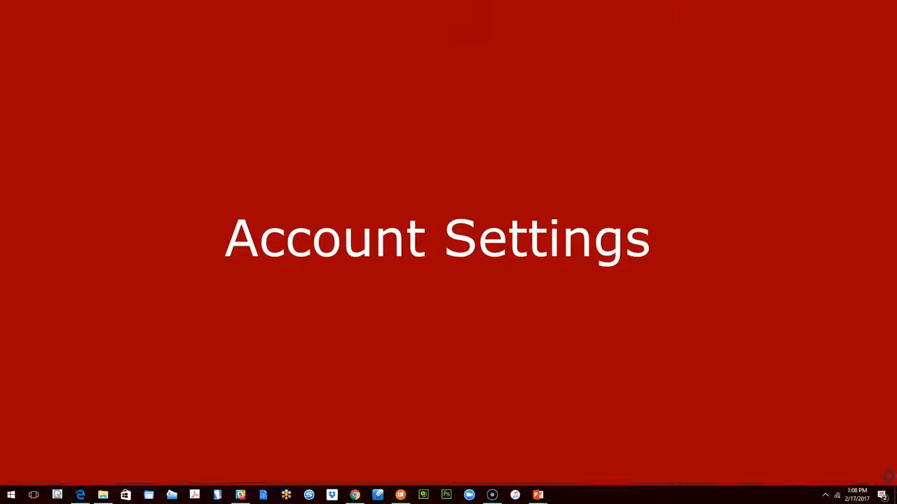
{"action": "left_click", "coordinate": [432, 225]}
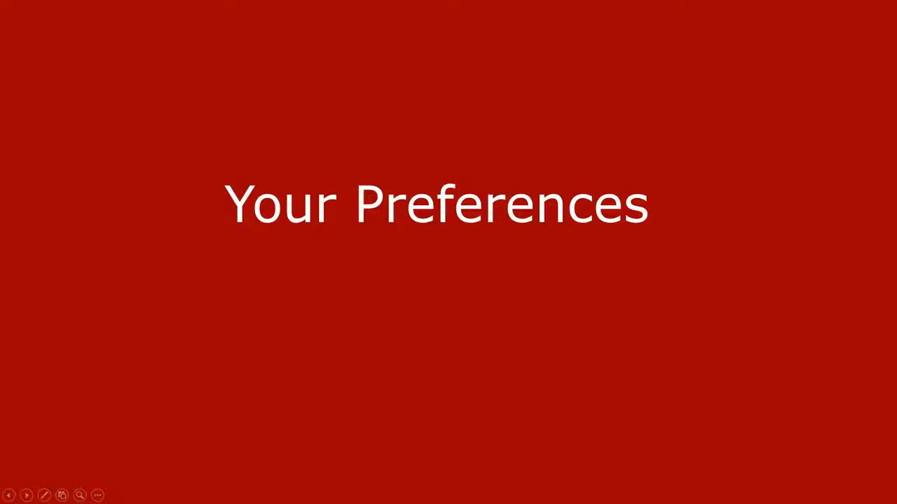
{"action": "key", "text": "alt+Tab"}
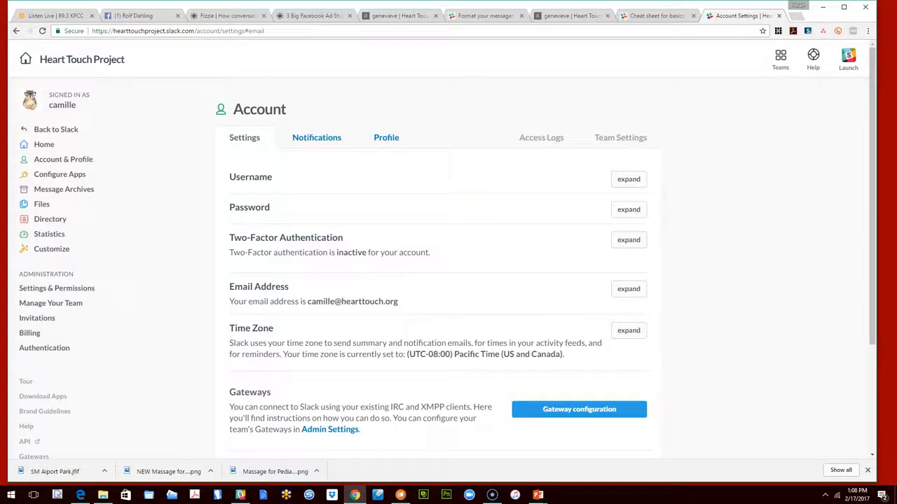
{"action": "key", "text": "alt+Tab"}
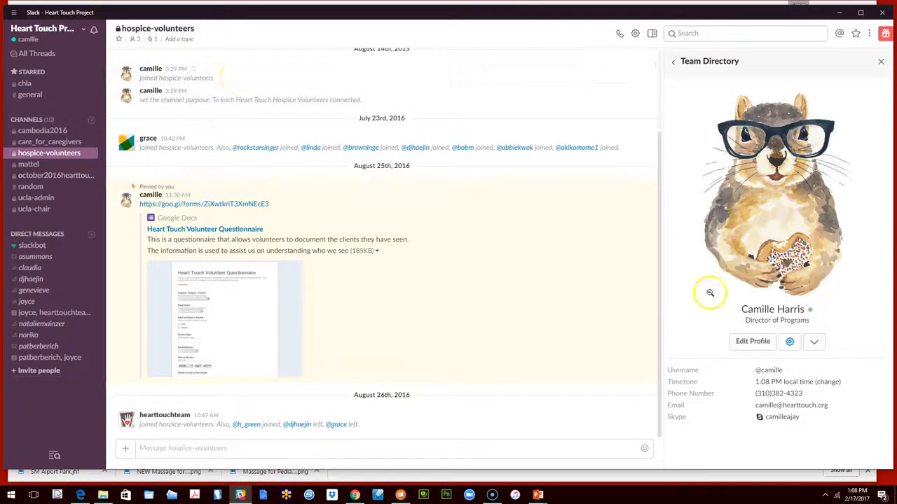
Reopen the account settings from the profile in the browser, and close both Account Settings pages
{"action": "left_click", "coordinate": [789, 343]}
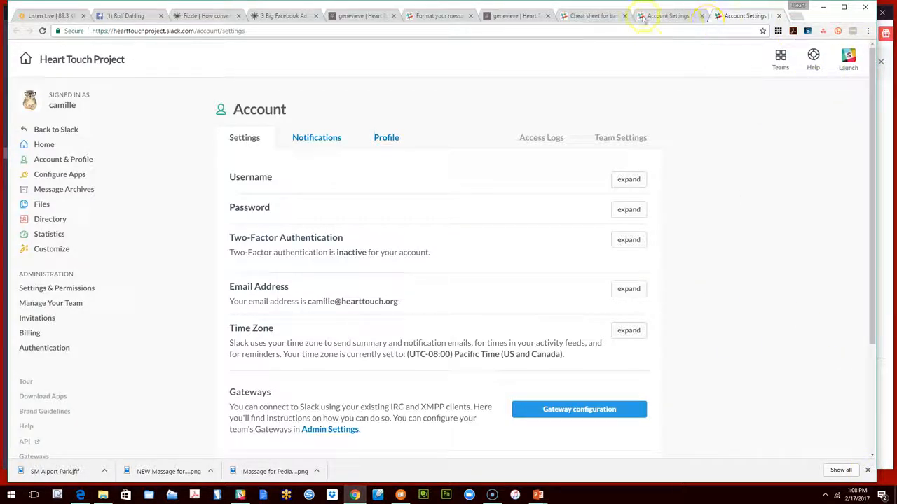
{"action": "left_click", "coordinate": [669, 16]}
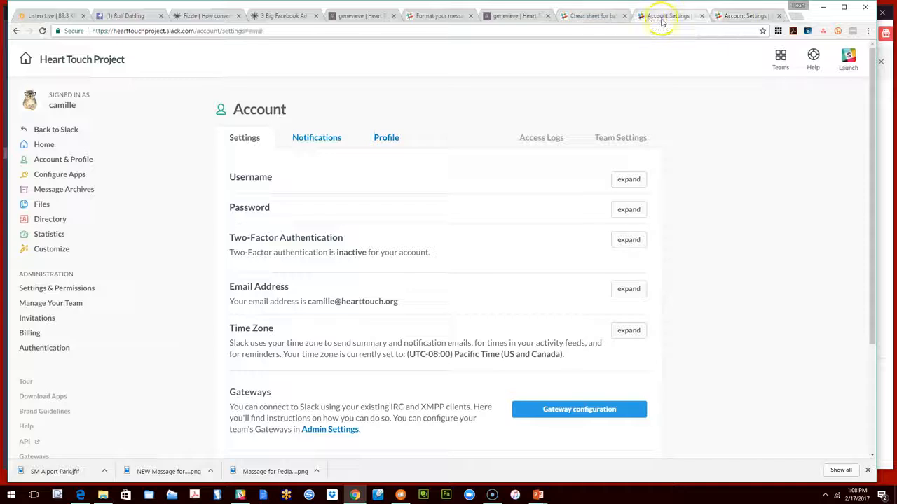
{"action": "left_click", "coordinate": [702, 16]}
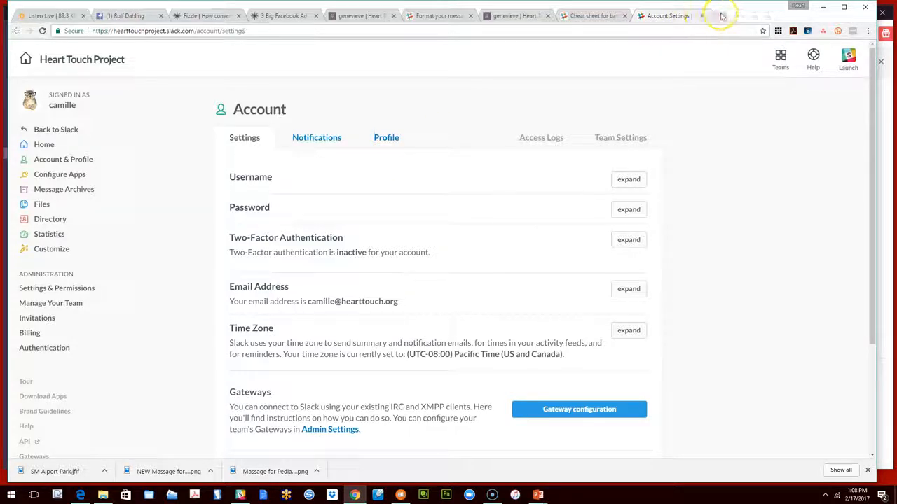
{"action": "left_click", "coordinate": [702, 16]}
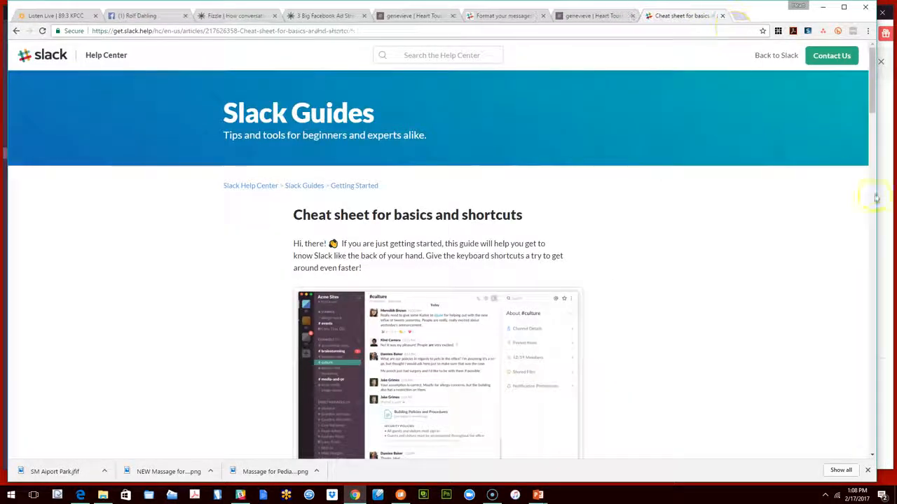
Switch back to the Slack desktop app and expand Notification Settings in your team preferences
{"action": "key", "text": "alt+Tab"}
{"action": "scroll", "coordinate": [490, 224], "scroll_direction": "up", "scroll_amount": 3}
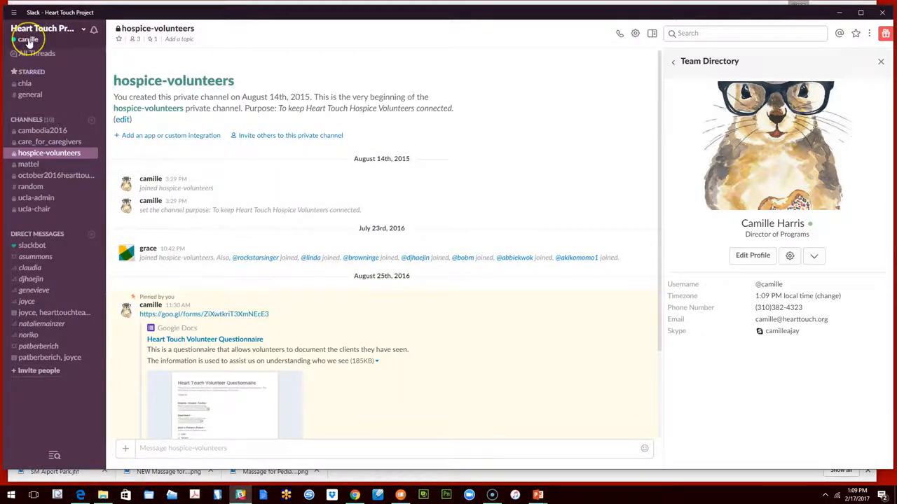
{"action": "left_click", "coordinate": [28, 36]}
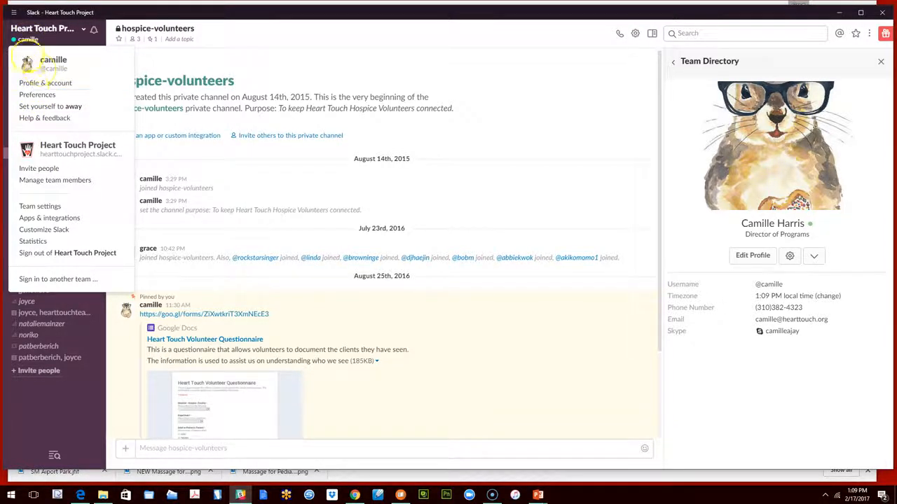
{"action": "left_click", "coordinate": [37, 96]}
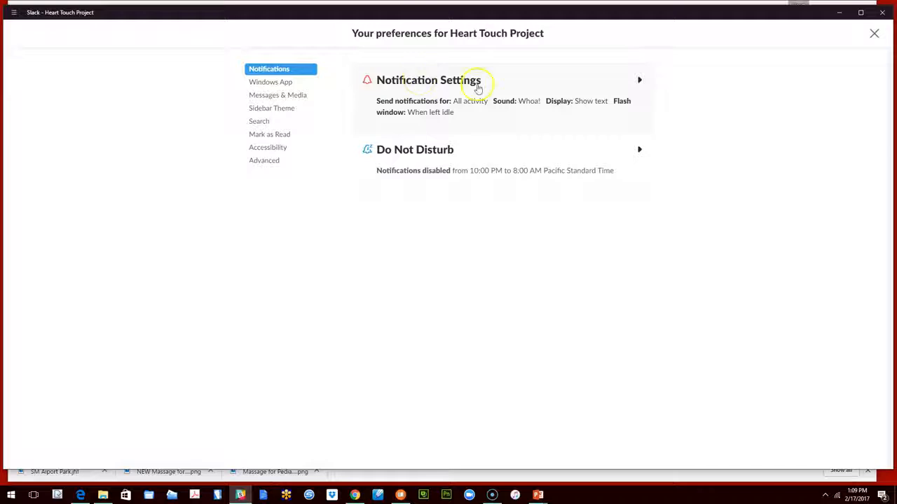
{"action": "left_click", "coordinate": [638, 81]}
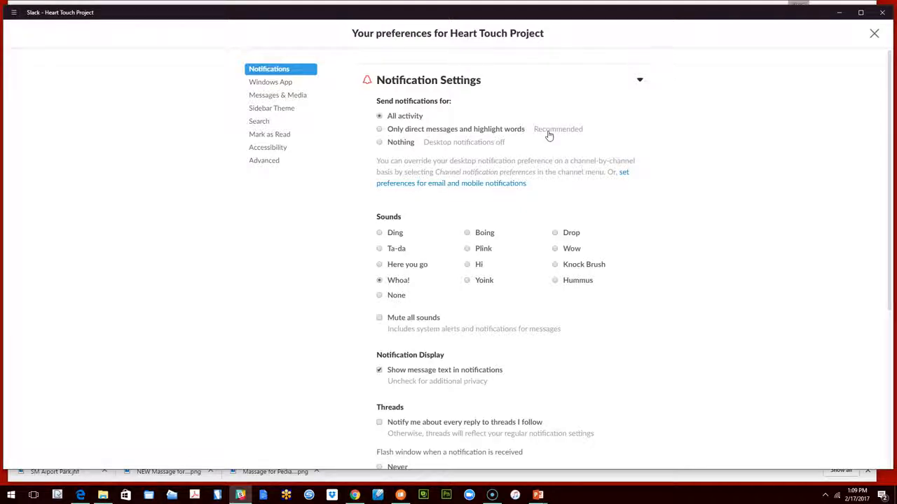
Set notifications to be sent for all activity, and review the sound, display, thread, window flash and highlight word options
{"action": "left_click", "coordinate": [380, 117]}
{"action": "scroll", "coordinate": [532, 245], "scroll_direction": "down", "scroll_amount": 2}
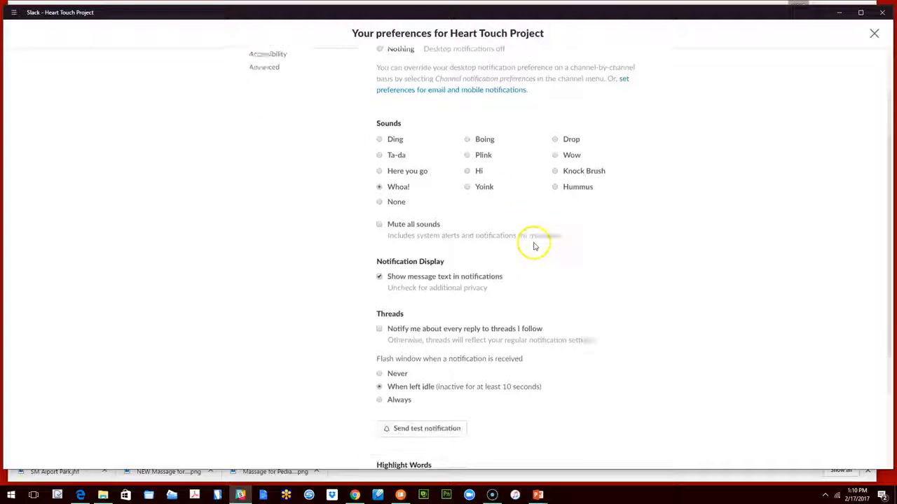
{"action": "scroll", "coordinate": [534, 246], "scroll_direction": "down", "scroll_amount": 1}
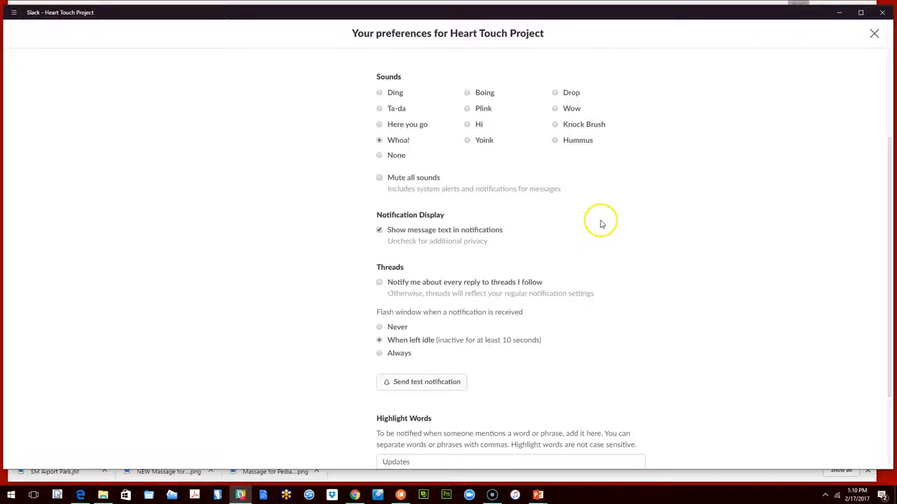
{"action": "scroll", "coordinate": [600, 224], "scroll_direction": "down", "scroll_amount": 1}
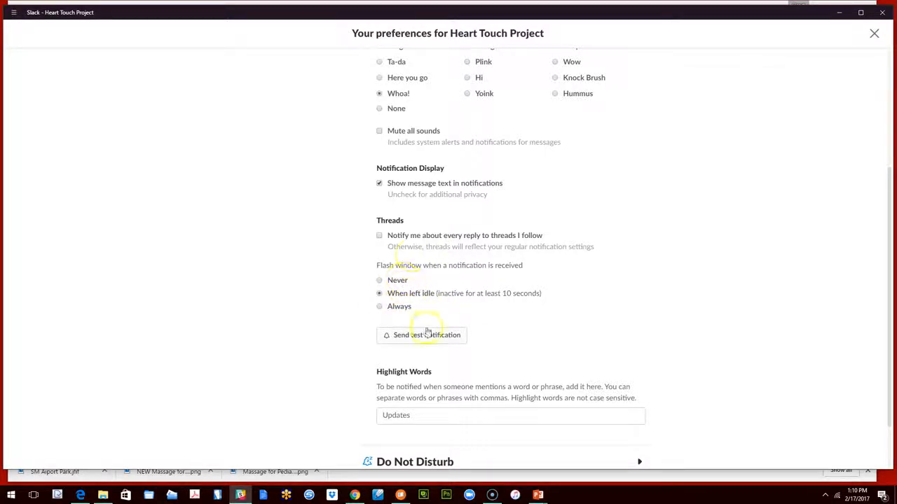
Review the remaining notification options, including Highlight Words and Do Not Disturb, and open the Windows App preferences
{"action": "scroll", "coordinate": [421, 265], "scroll_direction": "down", "scroll_amount": 2}
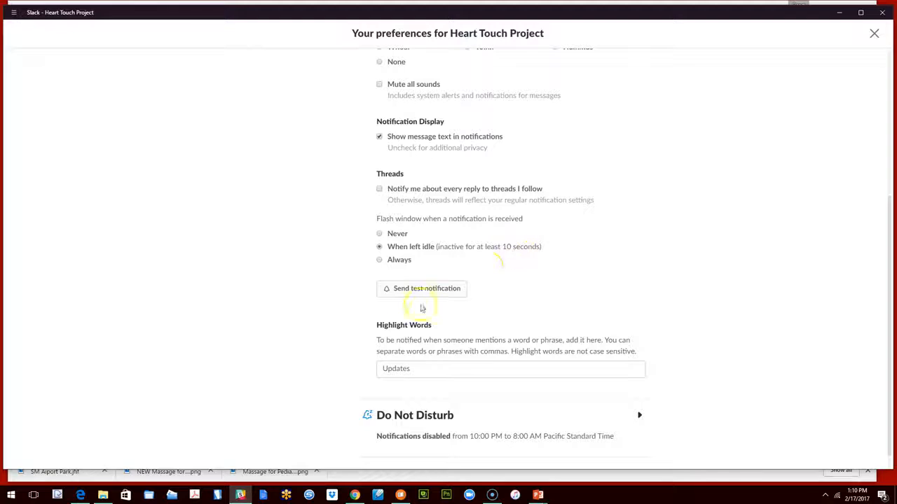
{"action": "scroll", "coordinate": [511, 256], "scroll_direction": "down", "scroll_amount": 1}
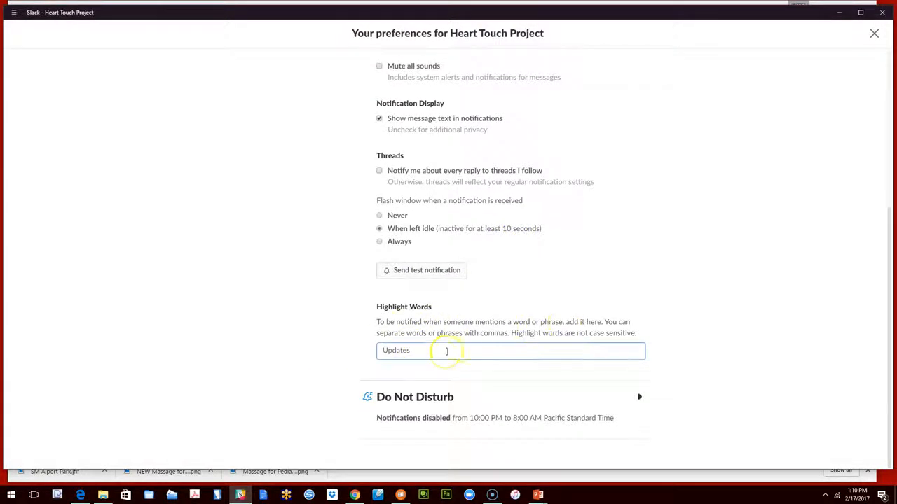
{"action": "scroll", "coordinate": [446, 350], "scroll_direction": "up", "scroll_amount": 5}
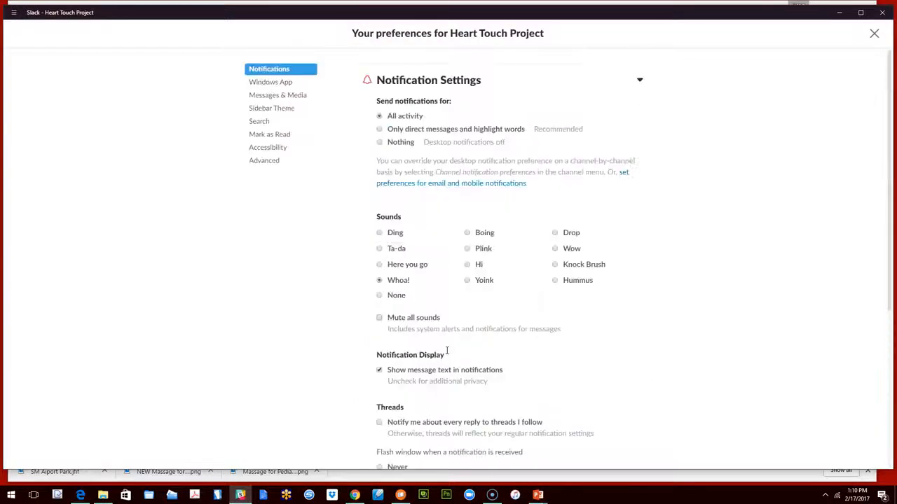
{"action": "left_click", "coordinate": [276, 84]}
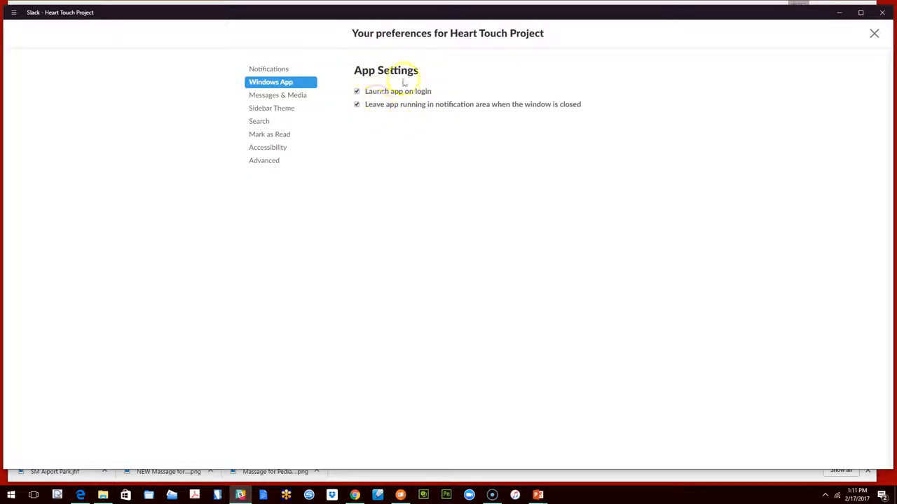
Try the Compact message theme in the Messages & Media preferences, and switch back to the Clean theme
{"action": "left_click", "coordinate": [280, 95]}
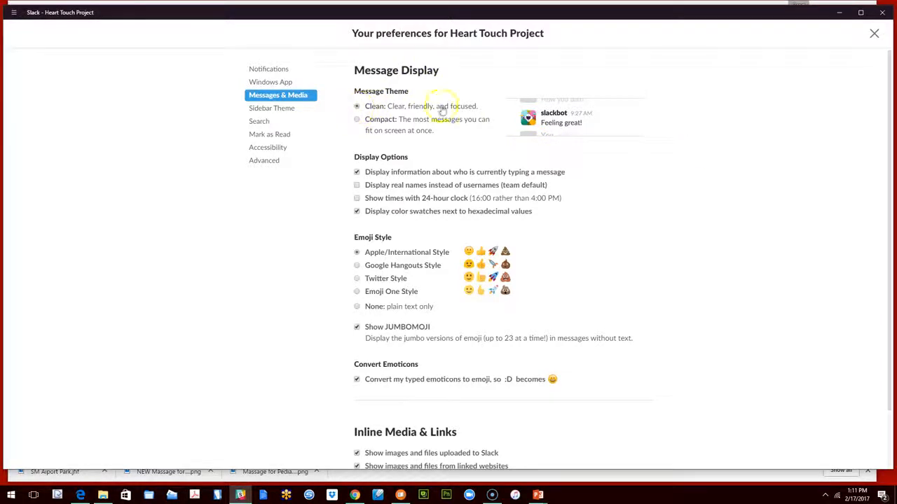
{"action": "left_click", "coordinate": [357, 120]}
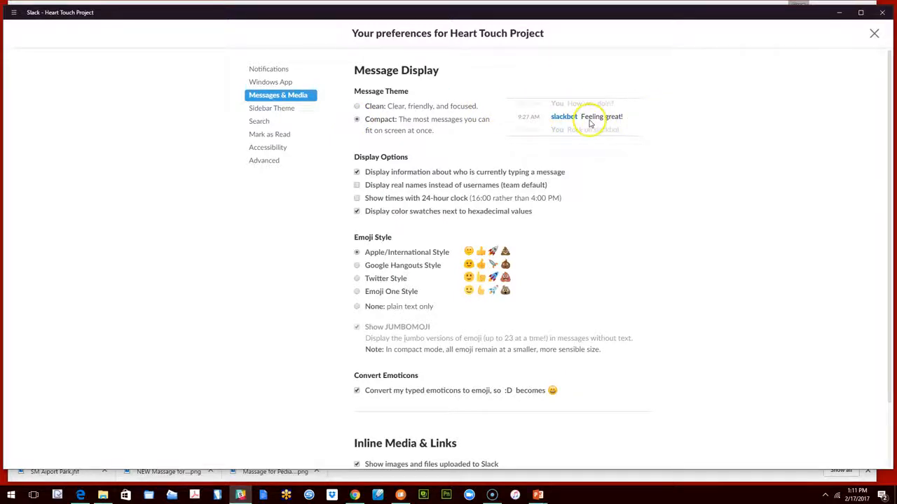
{"action": "left_click", "coordinate": [357, 106]}
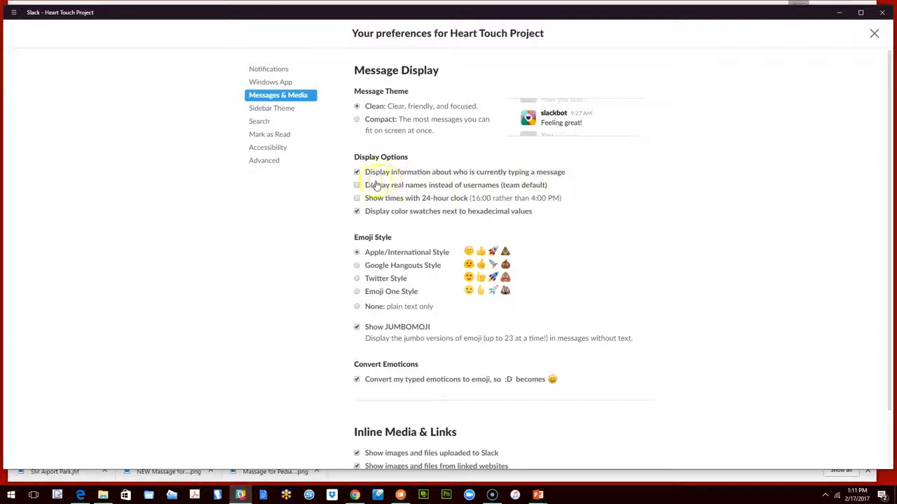
Review the message display options, emoji styles, emoticon conversion, and inline media and link settings
{"action": "left_click", "coordinate": [357, 213]}
{"action": "scroll", "coordinate": [365, 220], "scroll_direction": "down", "scroll_amount": 1}
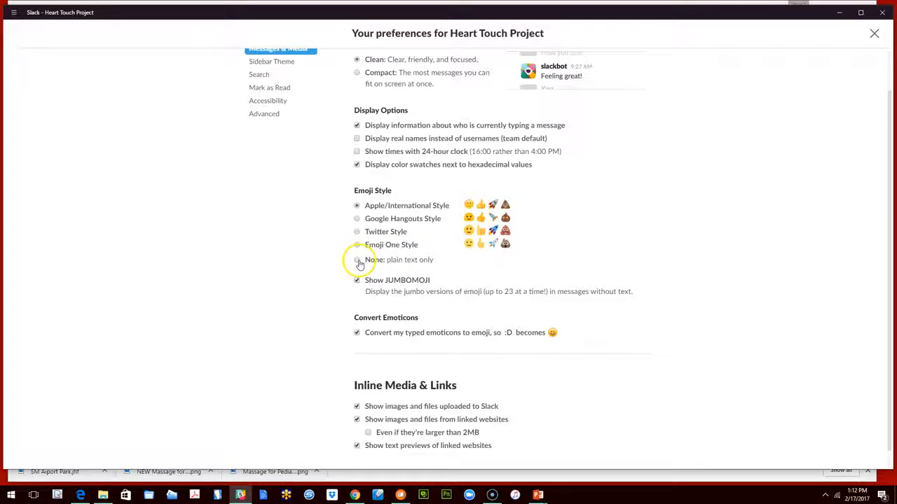
{"action": "scroll", "coordinate": [392, 259], "scroll_direction": "down", "scroll_amount": 1}
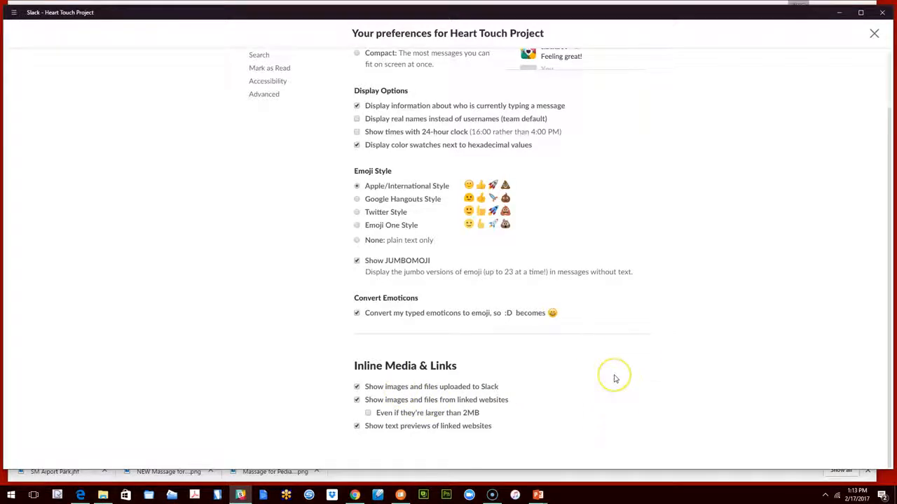
{"action": "scroll", "coordinate": [614, 376], "scroll_direction": "up", "scroll_amount": 2}
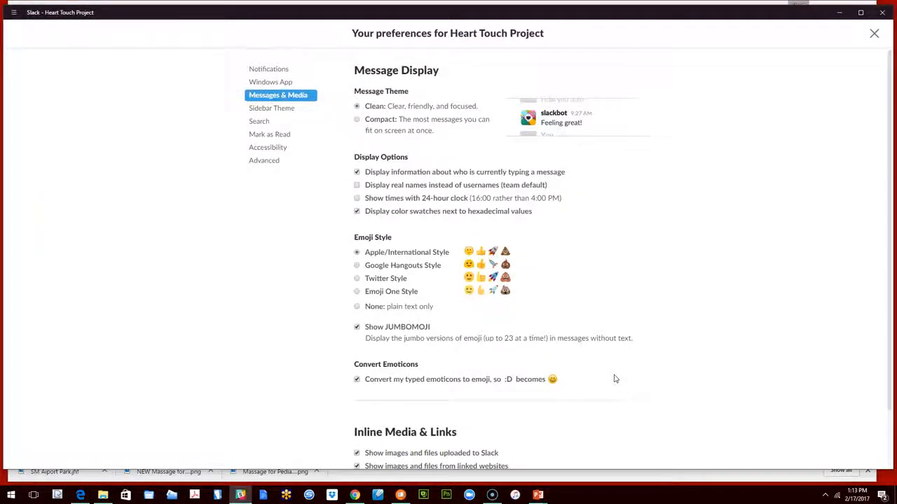
Try the Ochin sidebar theme, switch back to Tritanopia, and look over the custom theme colors
{"action": "left_click", "coordinate": [268, 114]}
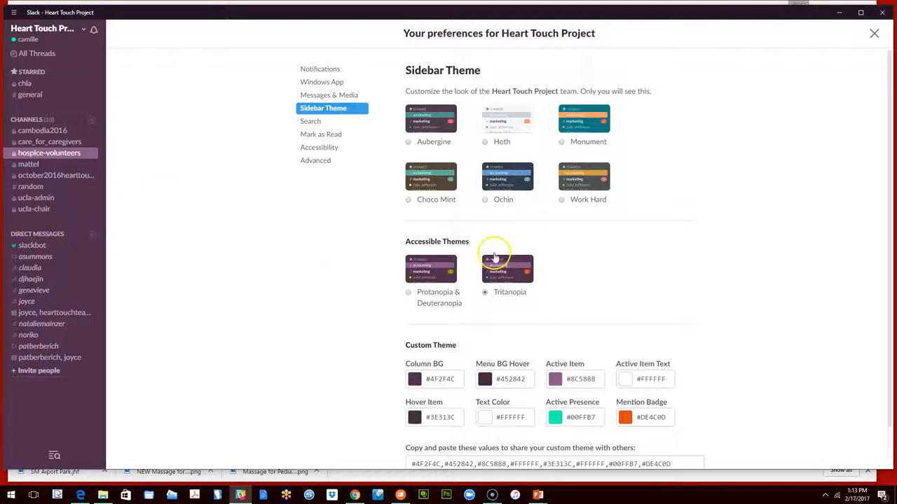
{"action": "left_click", "coordinate": [485, 201]}
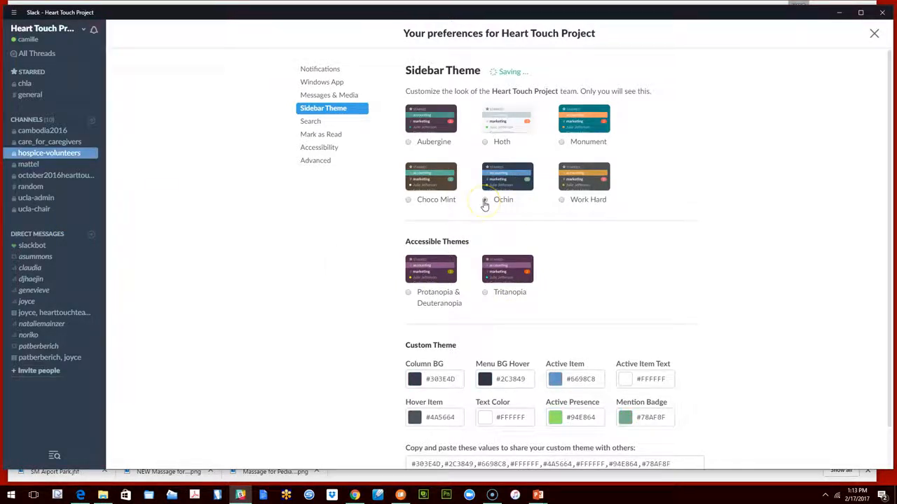
{"action": "left_click", "coordinate": [484, 293]}
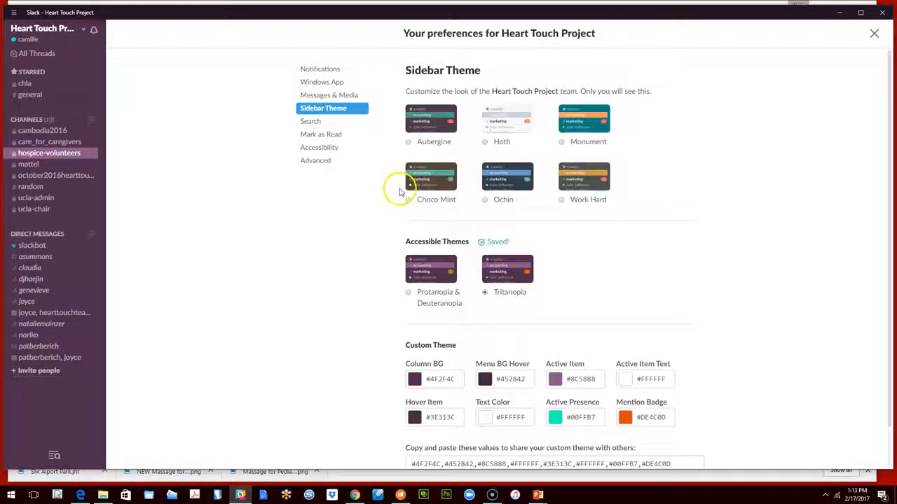
{"action": "scroll", "coordinate": [439, 366], "scroll_direction": "down", "scroll_amount": 2}
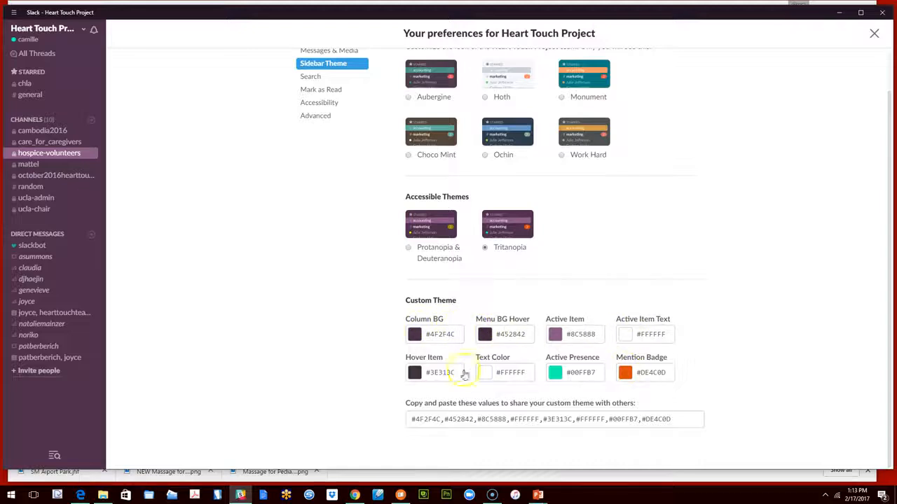
{"action": "scroll", "coordinate": [485, 322], "scroll_direction": "up", "scroll_amount": 2}
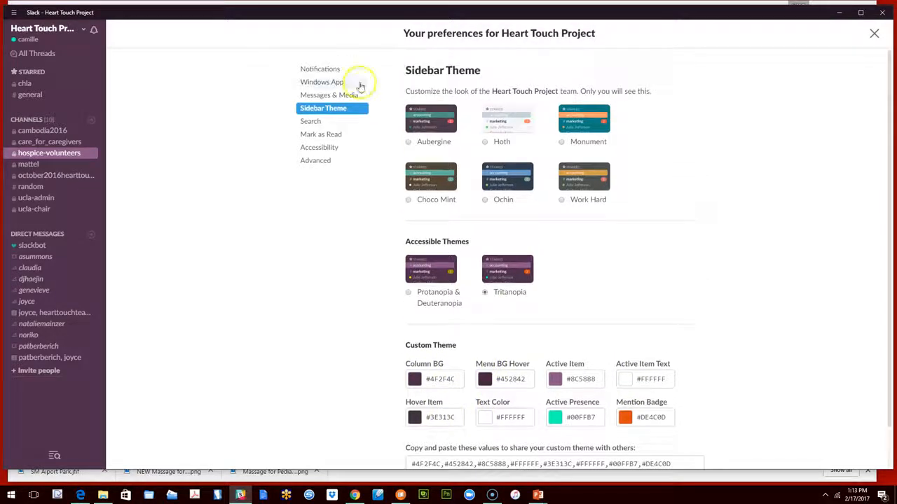
Look through the Search, Mark as Read and Accessibility preferences, including the field for excluding channels from search
{"action": "left_click", "coordinate": [313, 123]}
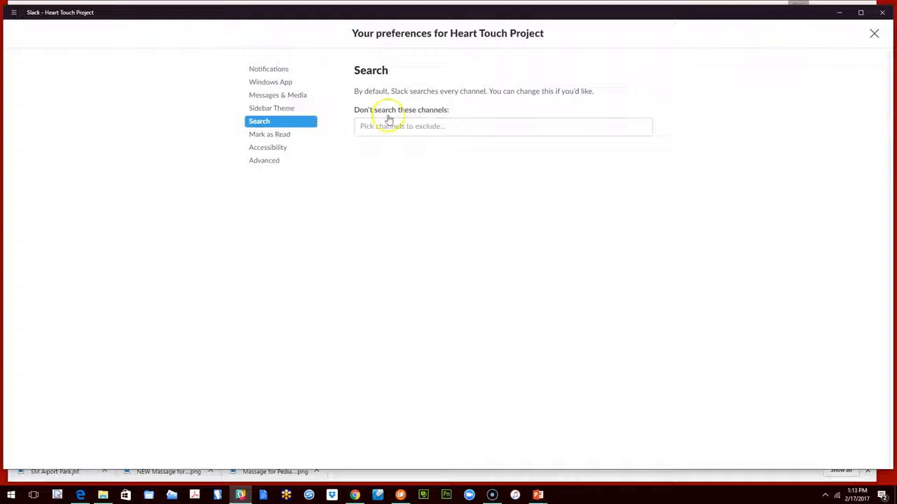
{"action": "left_click", "coordinate": [364, 126]}
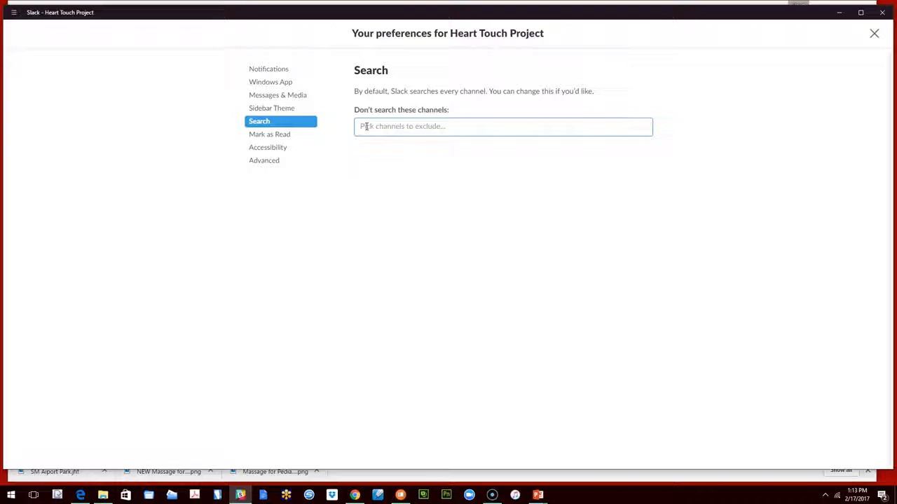
{"action": "left_click", "coordinate": [350, 126]}
{"action": "left_click", "coordinate": [297, 140]}
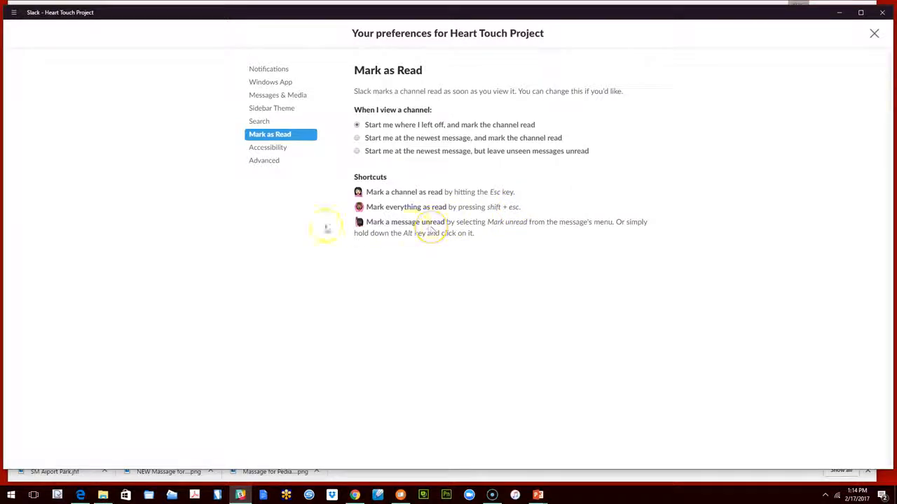
{"action": "left_click", "coordinate": [256, 150]}
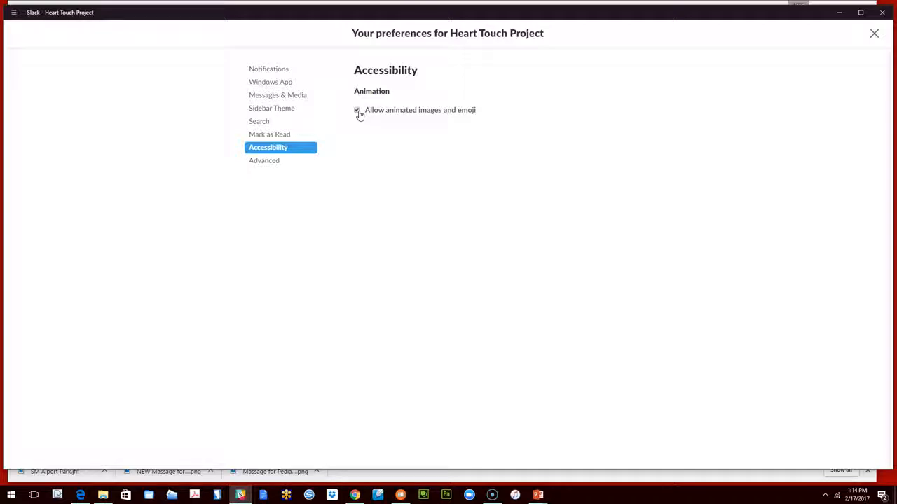
Examine the input options, download location, channel list and other options in the Advanced preferences
{"action": "left_click", "coordinate": [264, 163]}
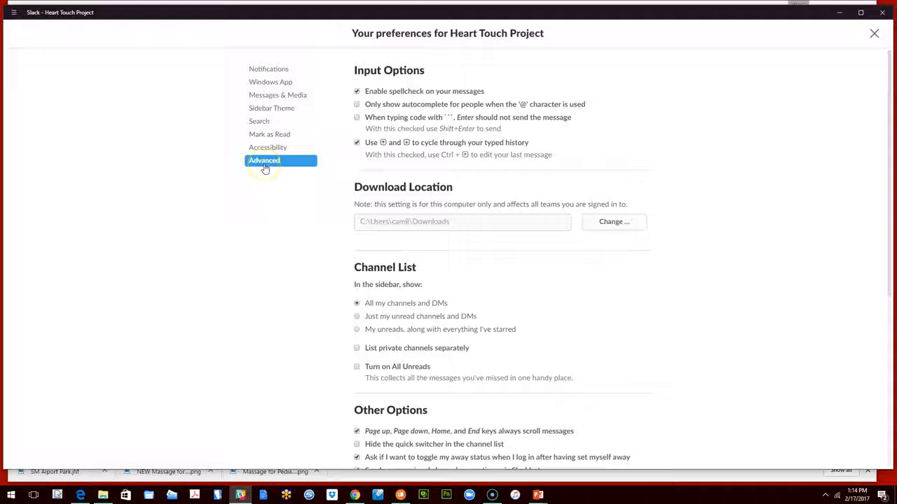
{"action": "left_click", "coordinate": [357, 92]}
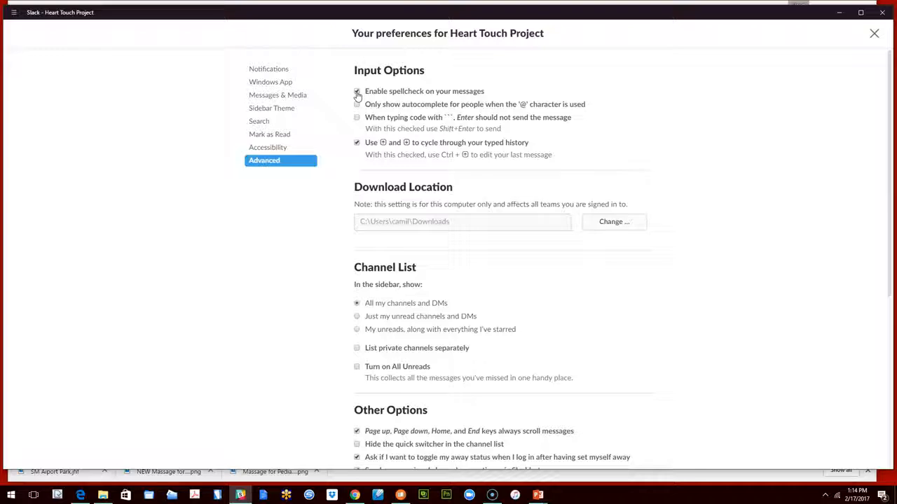
{"action": "left_click", "coordinate": [413, 112]}
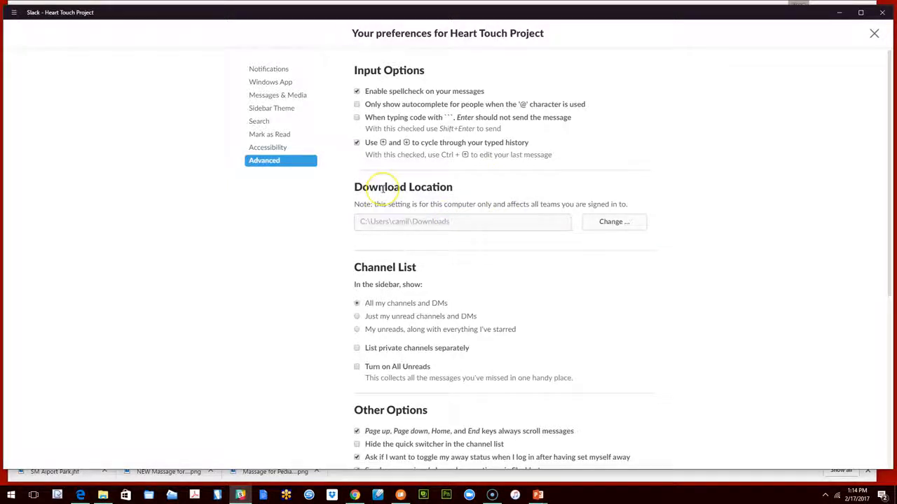
{"action": "scroll", "coordinate": [383, 188], "scroll_direction": "down", "scroll_amount": 5}
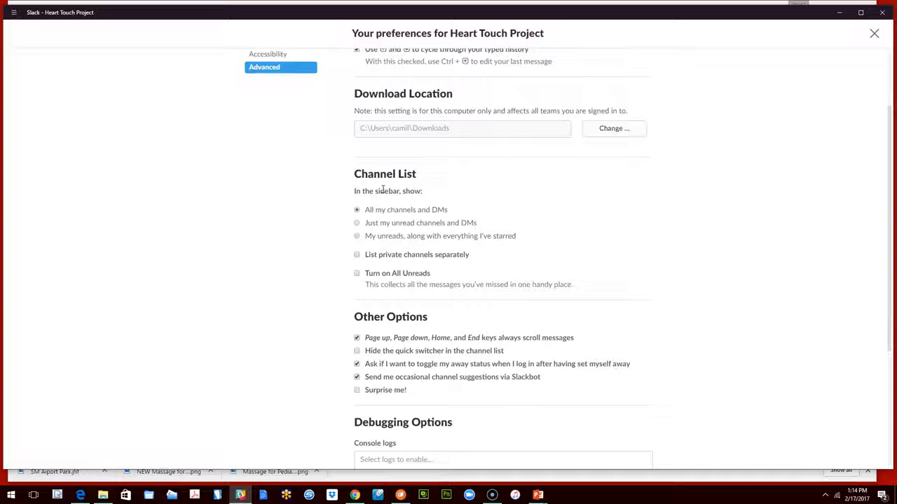
{"action": "scroll", "coordinate": [382, 188], "scroll_direction": "up", "scroll_amount": 2}
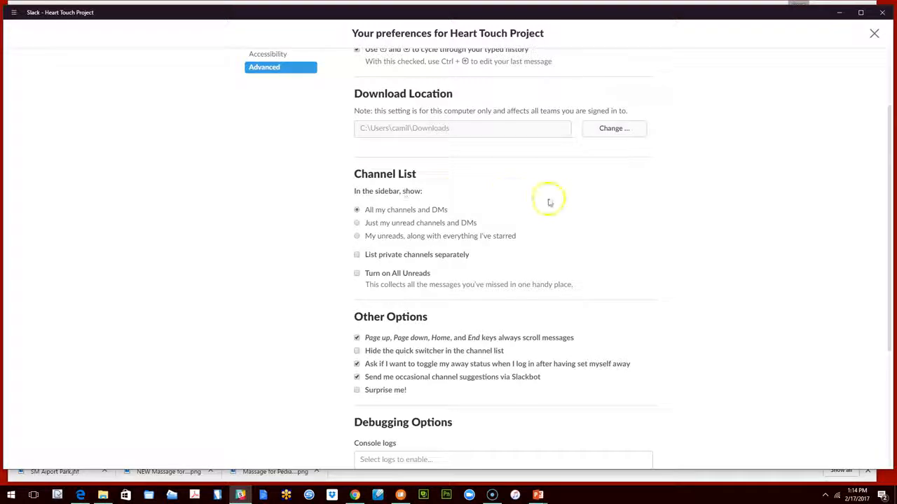
{"action": "scroll", "coordinate": [401, 181], "scroll_direction": "down", "scroll_amount": 1}
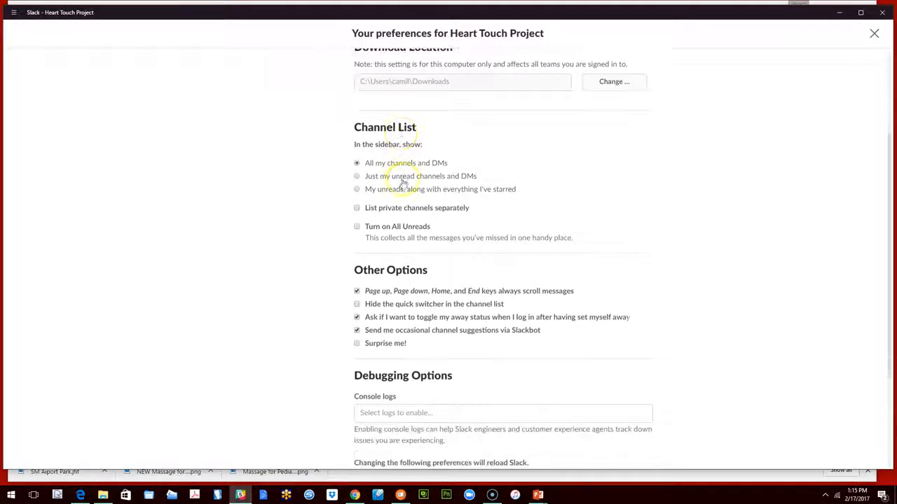
{"action": "scroll", "coordinate": [515, 187], "scroll_direction": "down", "scroll_amount": 2}
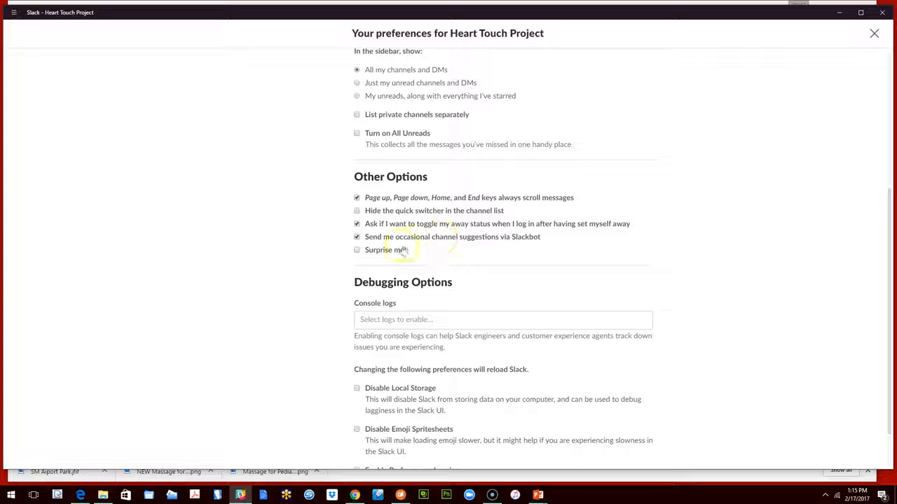
Try the Surprise me! option, look over the debugging options, and close the team preferences
{"action": "left_click", "coordinate": [357, 251]}
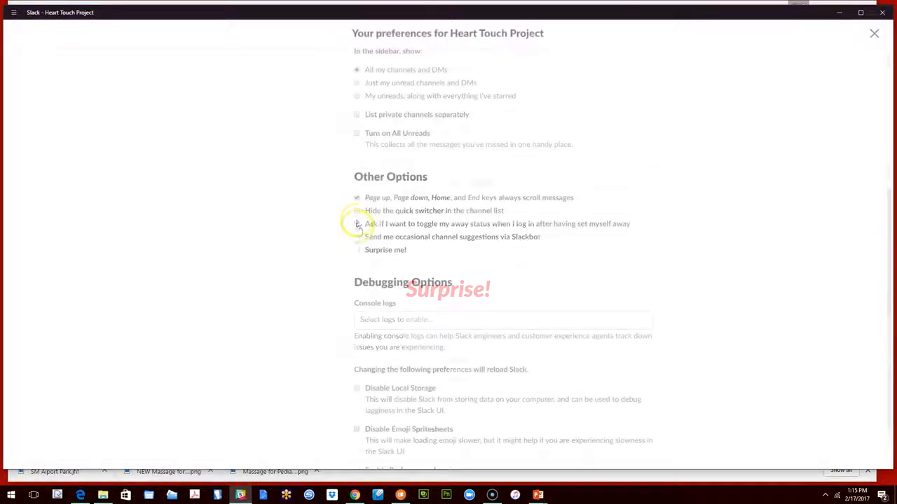
{"action": "scroll", "coordinate": [561, 238], "scroll_direction": "down", "scroll_amount": 1}
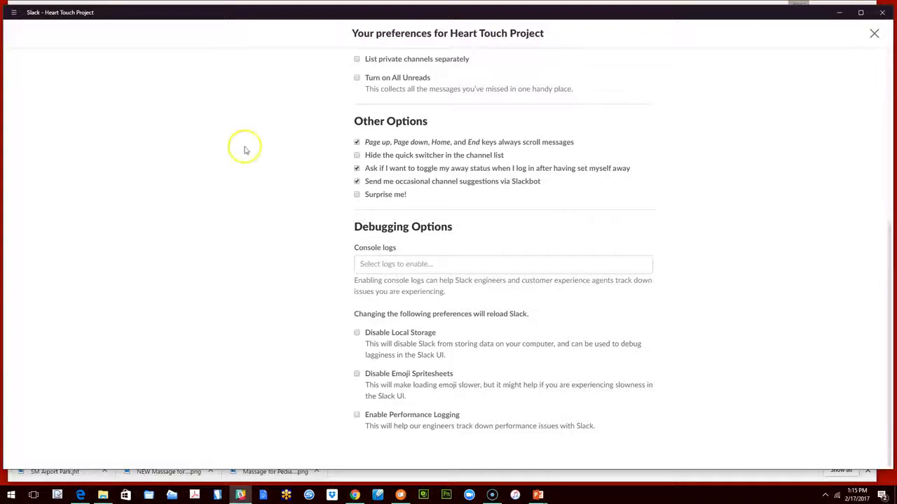
{"action": "scroll", "coordinate": [424, 157], "scroll_direction": "up", "scroll_amount": 5}
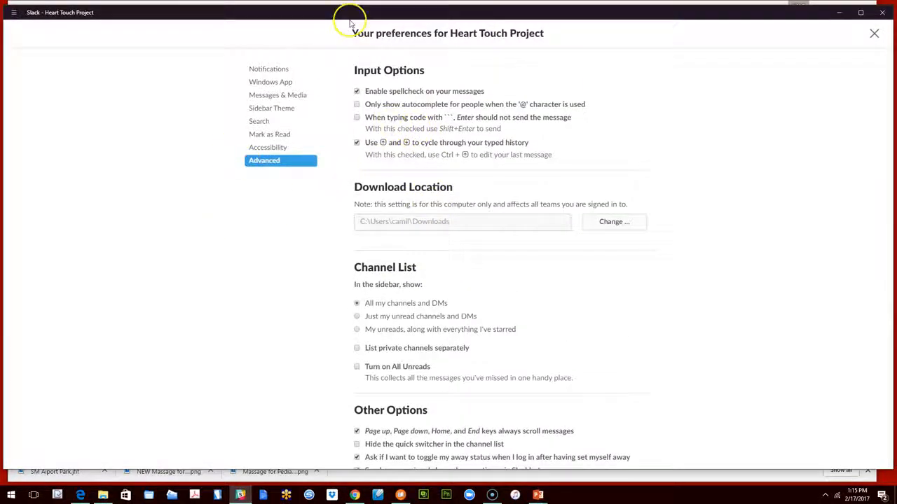
{"action": "left_click", "coordinate": [873, 32]}
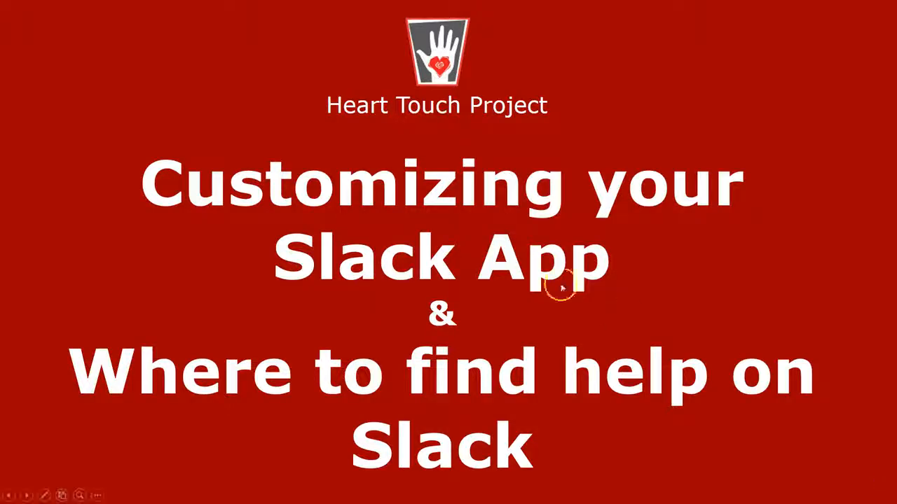
Advance the PowerPoint slideshow from the opening title slide, and return to the Slack desktop app
{"action": "left_click", "coordinate": [499, 241]}
{"action": "left_click", "coordinate": [502, 242]}
{"action": "left_click", "coordinate": [503, 242]}
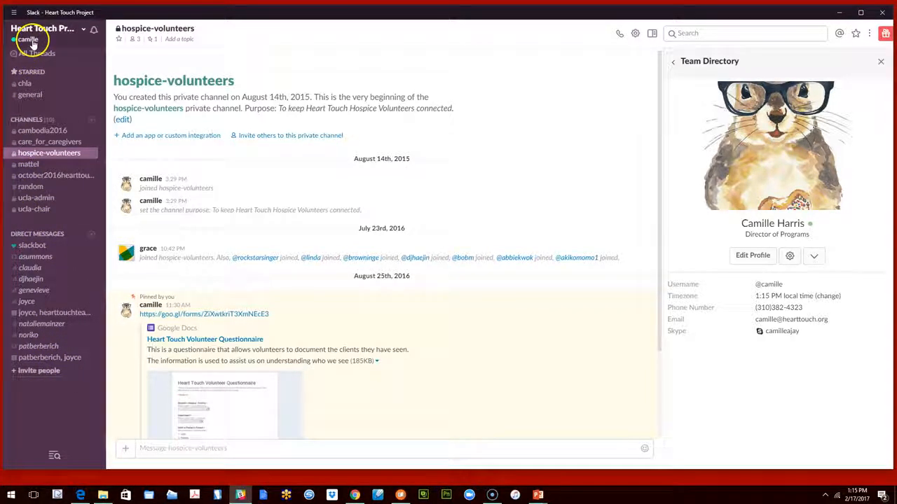
Open the "Format your messages" article from Slack's Help & feedback page in the browser, and return to the Slack desktop app
{"action": "left_click", "coordinate": [31, 42]}
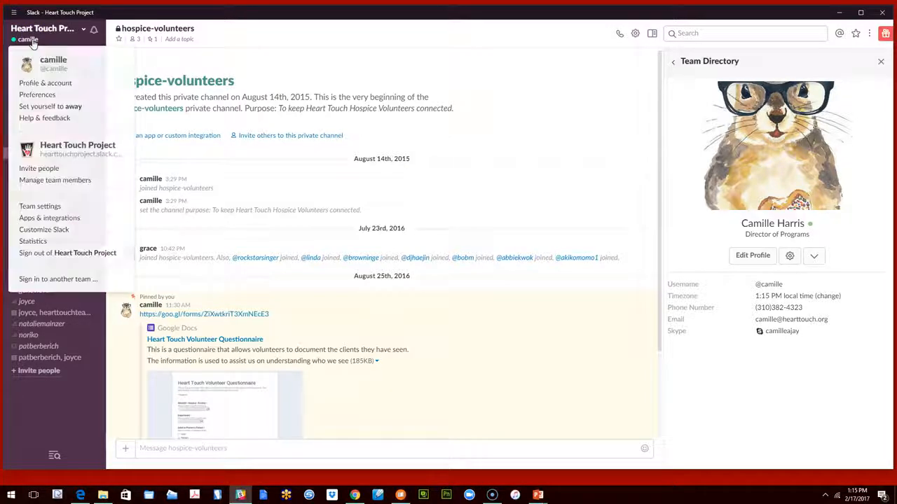
{"action": "left_click", "coordinate": [42, 118]}
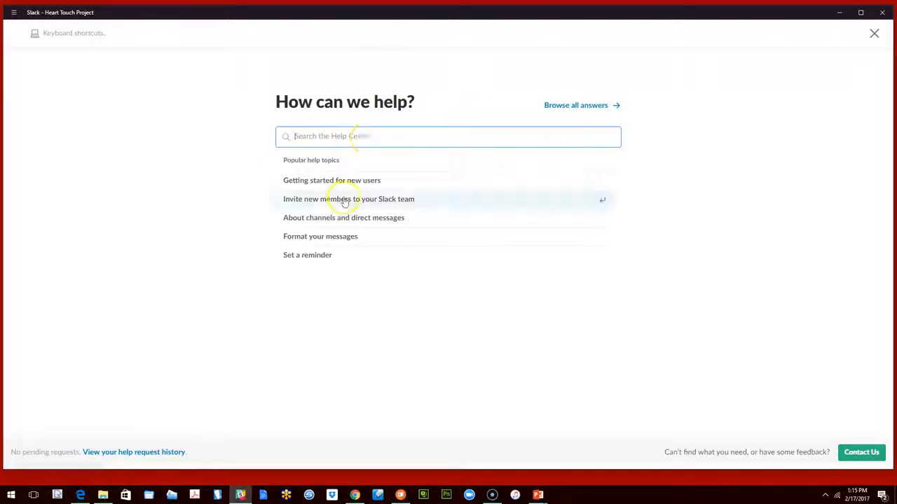
{"action": "left_click", "coordinate": [312, 238]}
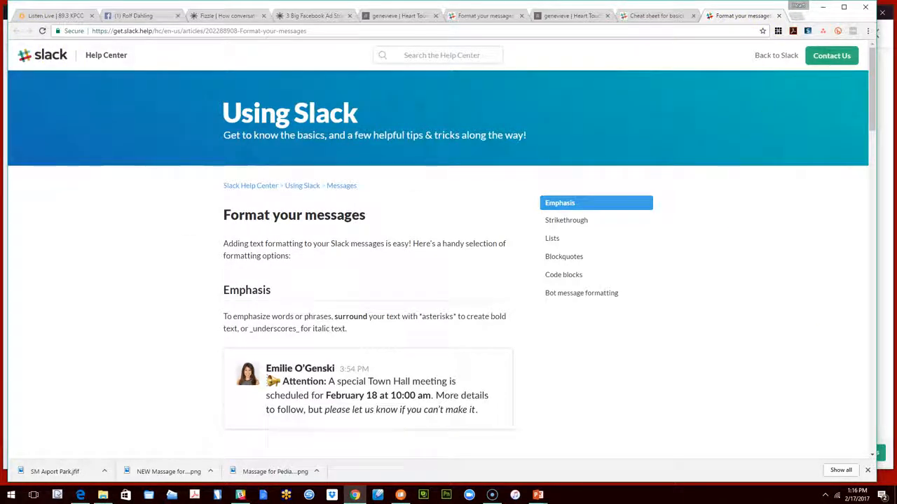
{"action": "left_click", "coordinate": [240, 494]}
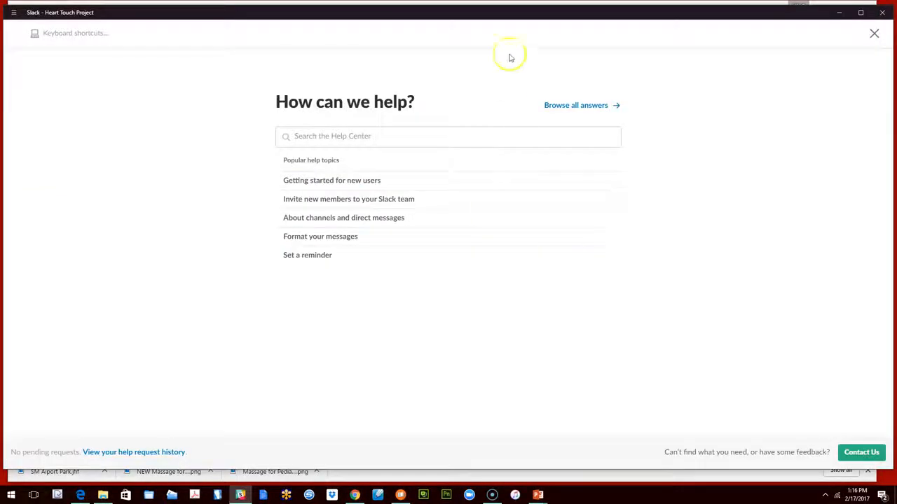
Search the Help Center for "notifications" and open the "Set up Slack notifications" article
{"action": "left_click", "coordinate": [336, 139]}
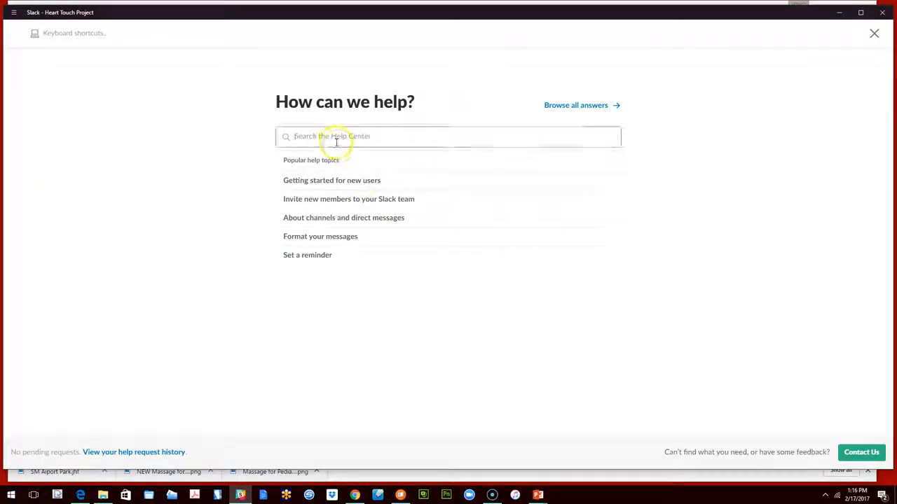
{"action": "type", "text": "n"}
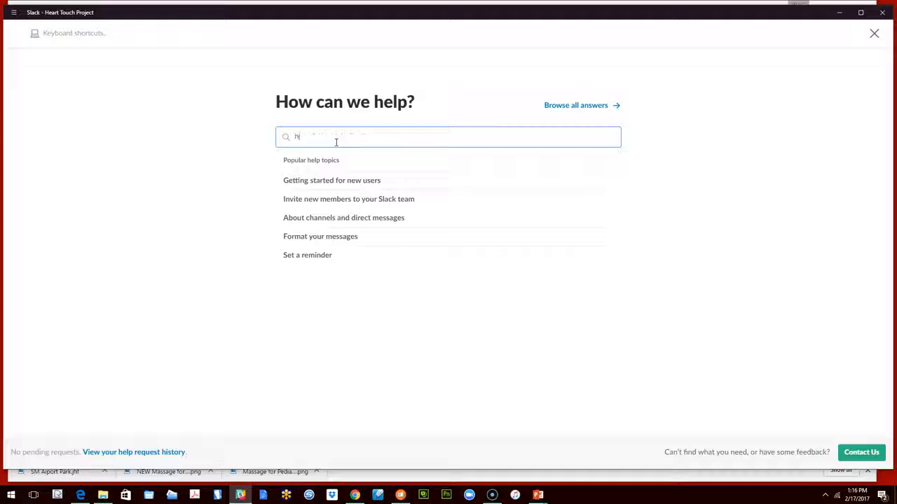
{"action": "type", "text": "otifiv"}
{"action": "key", "text": "BackSpace"}
{"action": "type", "text": "c"}
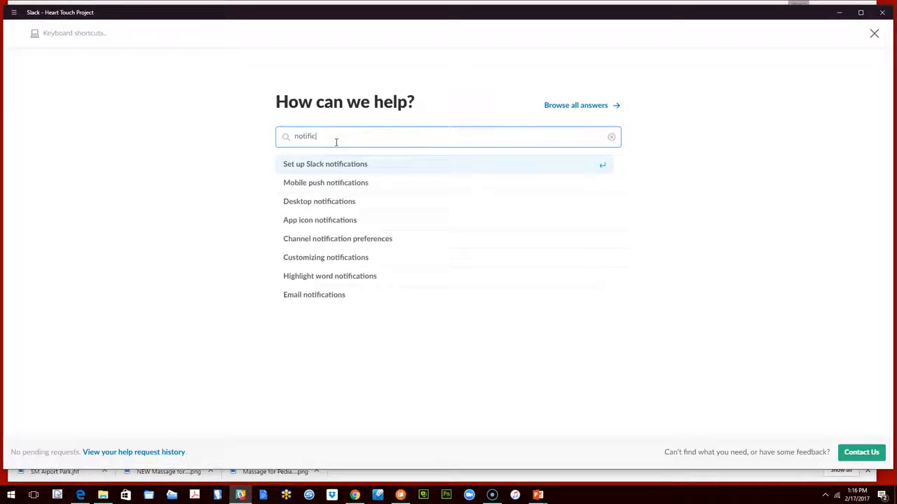
{"action": "type", "text": "ationd"}
{"action": "key", "text": "BackSpace"}
{"action": "type", "text": "s"}
{"action": "key", "text": "Return"}
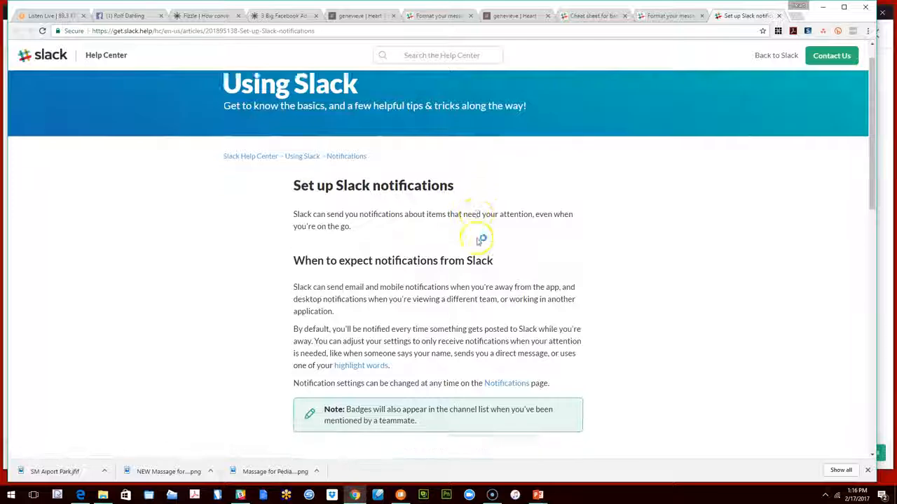
Look through the notifications article, including its getting-started and customization links, and return to its beginning
{"action": "scroll", "coordinate": [434, 246], "scroll_direction": "down", "scroll_amount": 1}
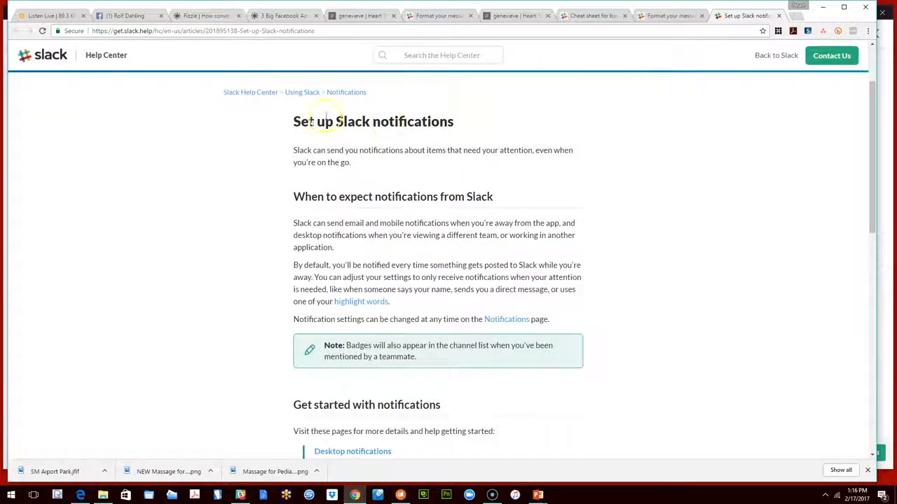
{"action": "scroll", "coordinate": [394, 254], "scroll_direction": "down", "scroll_amount": 6}
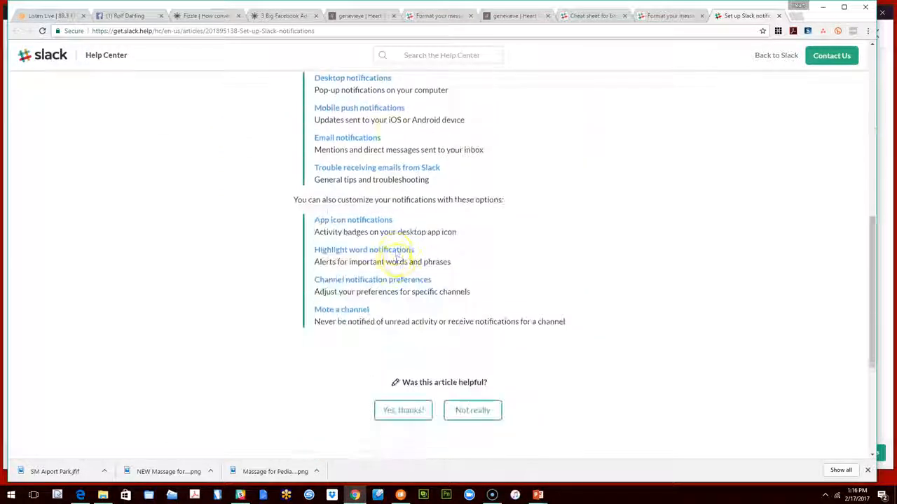
{"action": "scroll", "coordinate": [402, 242], "scroll_direction": "down", "scroll_amount": 3}
{"action": "scroll", "coordinate": [409, 235], "scroll_direction": "up", "scroll_amount": 9}
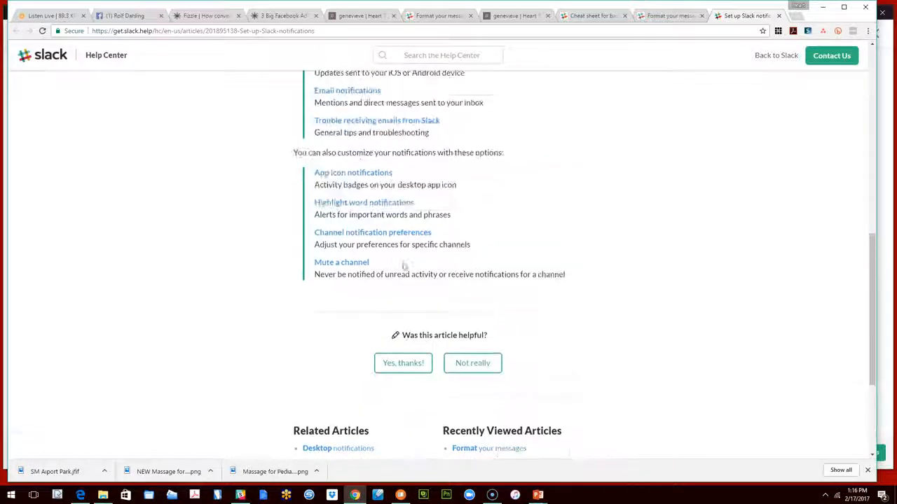
{"action": "scroll", "coordinate": [418, 182], "scroll_direction": "up", "scroll_amount": 2}
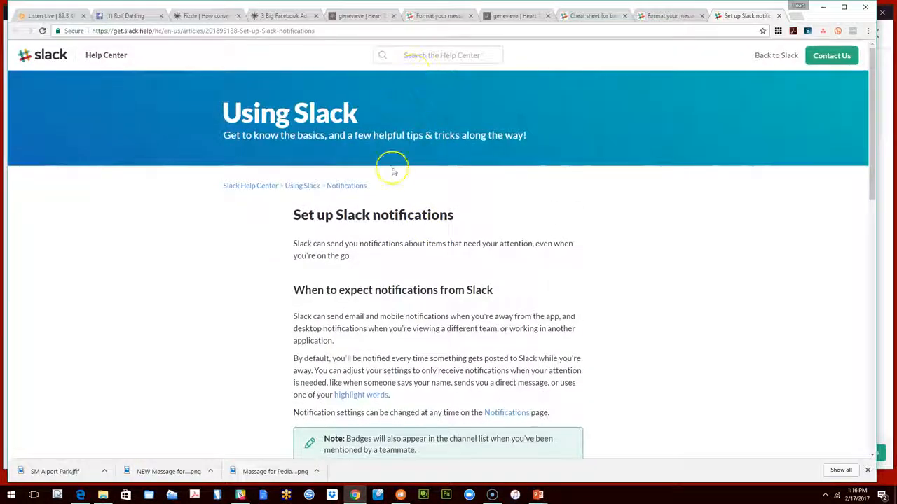